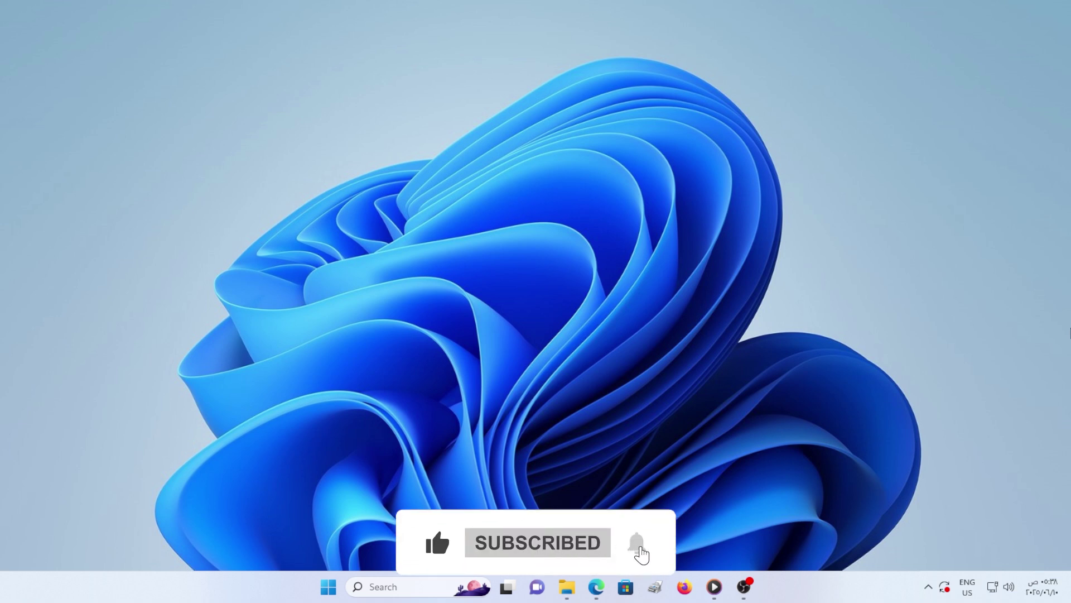
# - Open Task Manager from the Start context menu and find the Windows Explorer process, using about 93.4 MB
pyautogui.rightClick(670, 315)
pyautogui.click(280, 489)
pyautogui.click(329, 586)
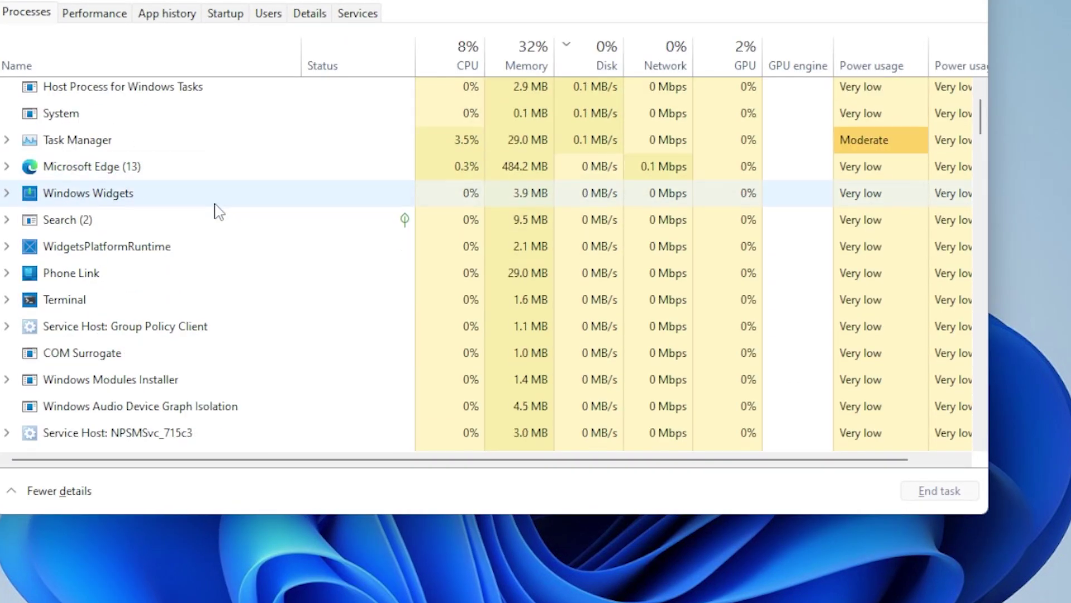
pyautogui.scroll(-5, 138, 284)
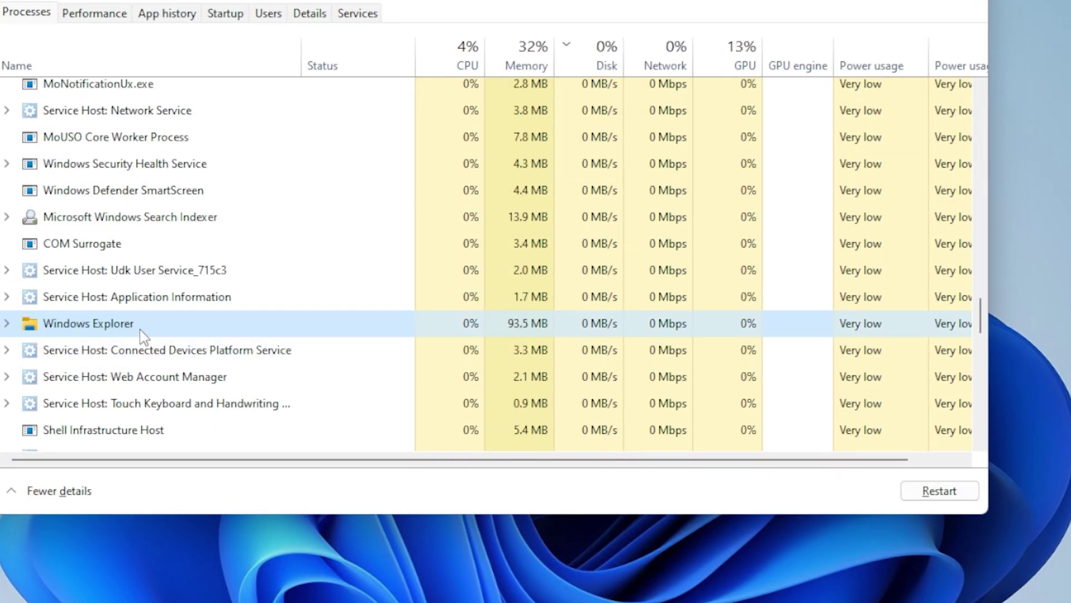
pyautogui.rightClick(144, 323)
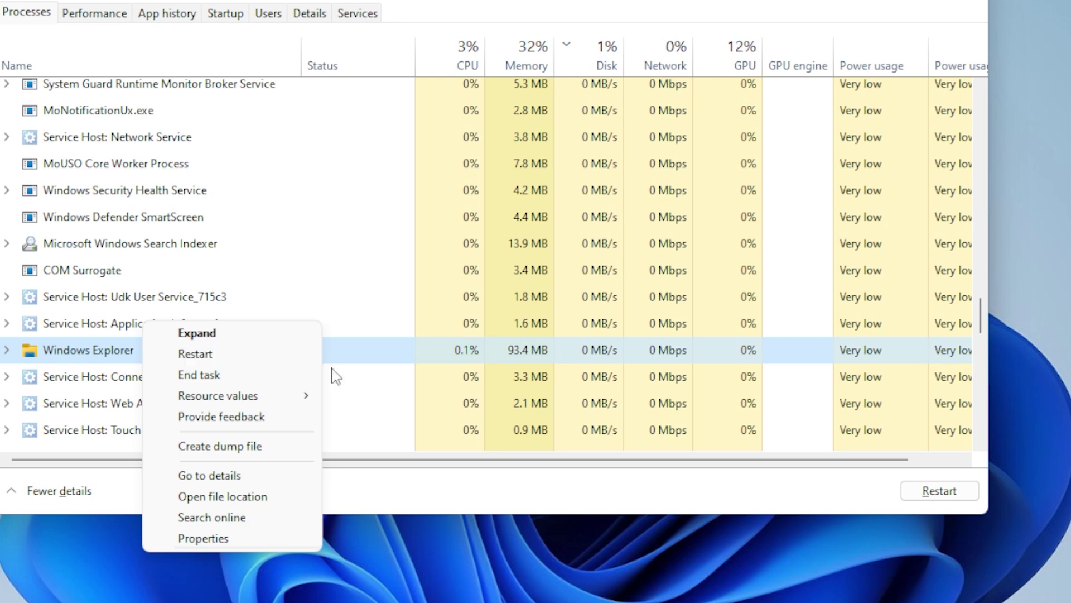
pyautogui.click(462, 483)
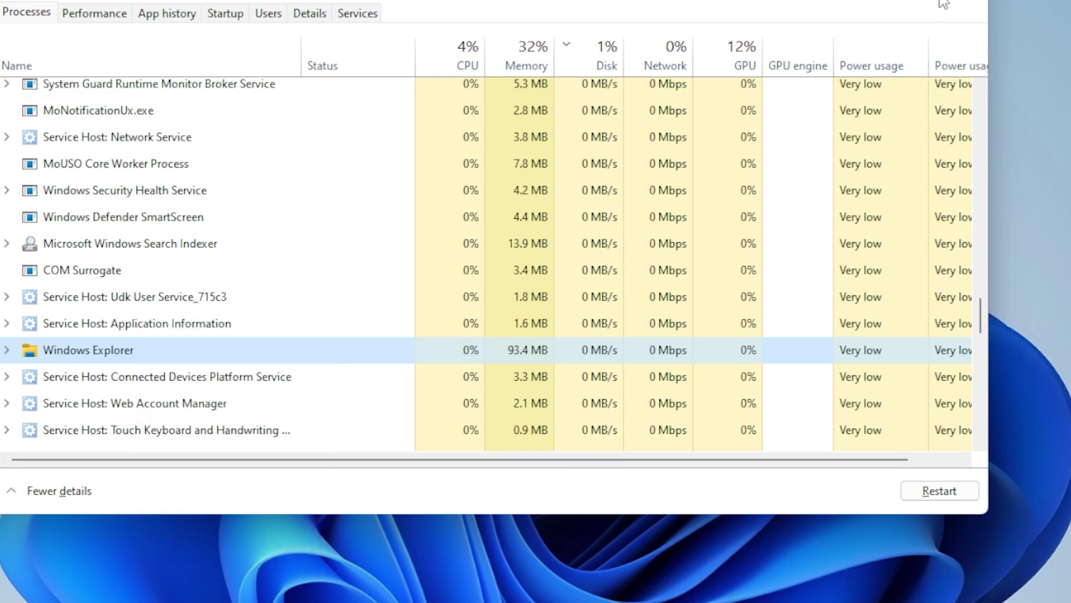
# - Close Task Manager and launch File Explorer Options with 'control folders', showing its General page
pyautogui.hotkey('alt', 'F4')
pyautogui.press('super+r')
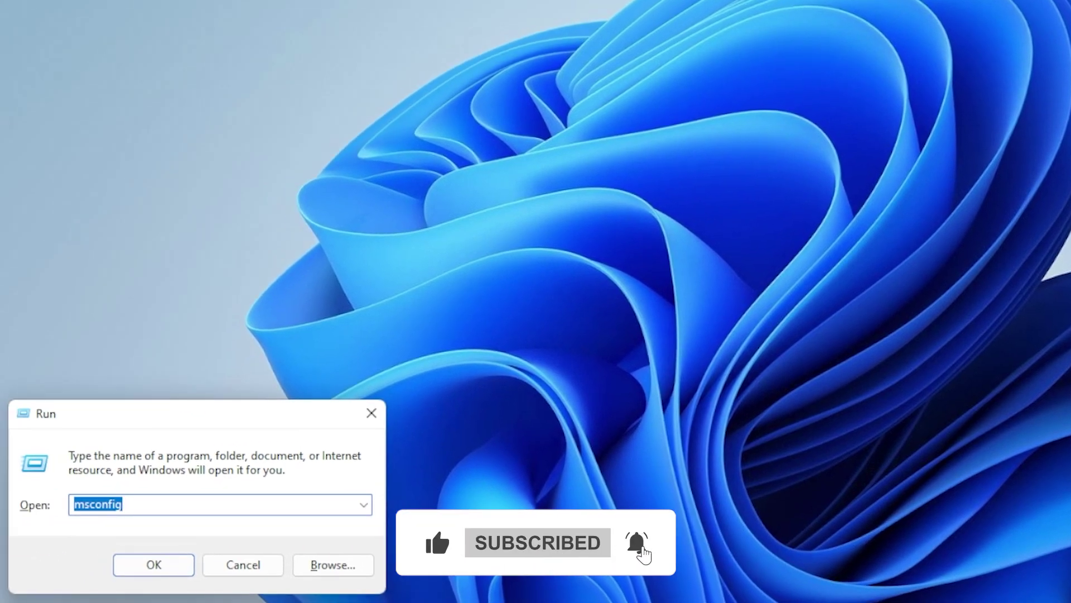
pyautogui.write('control folders')
pyautogui.press('Return')
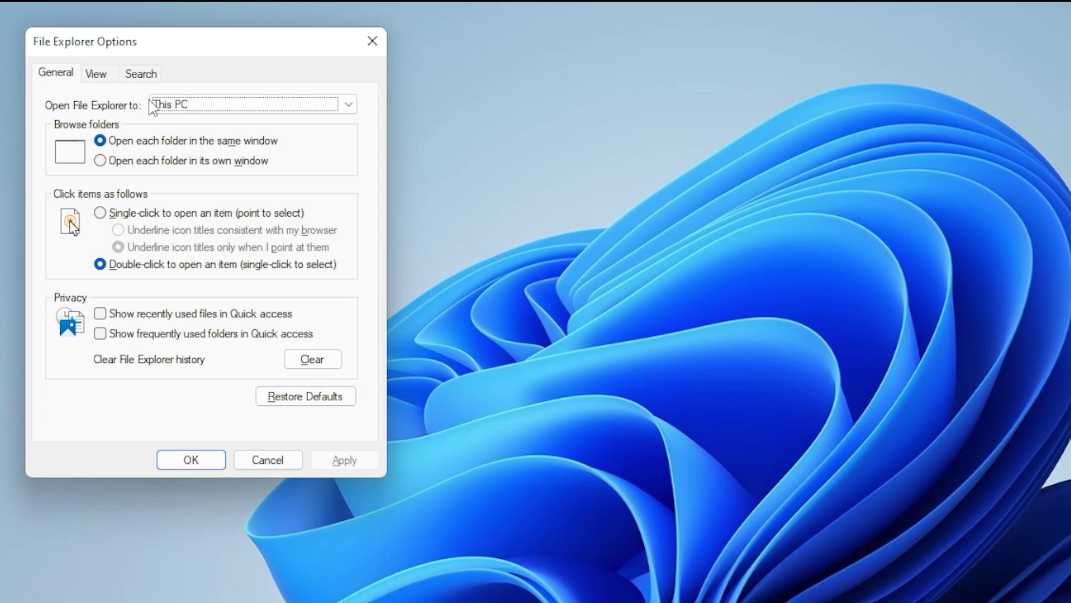
pyautogui.click(59, 78)
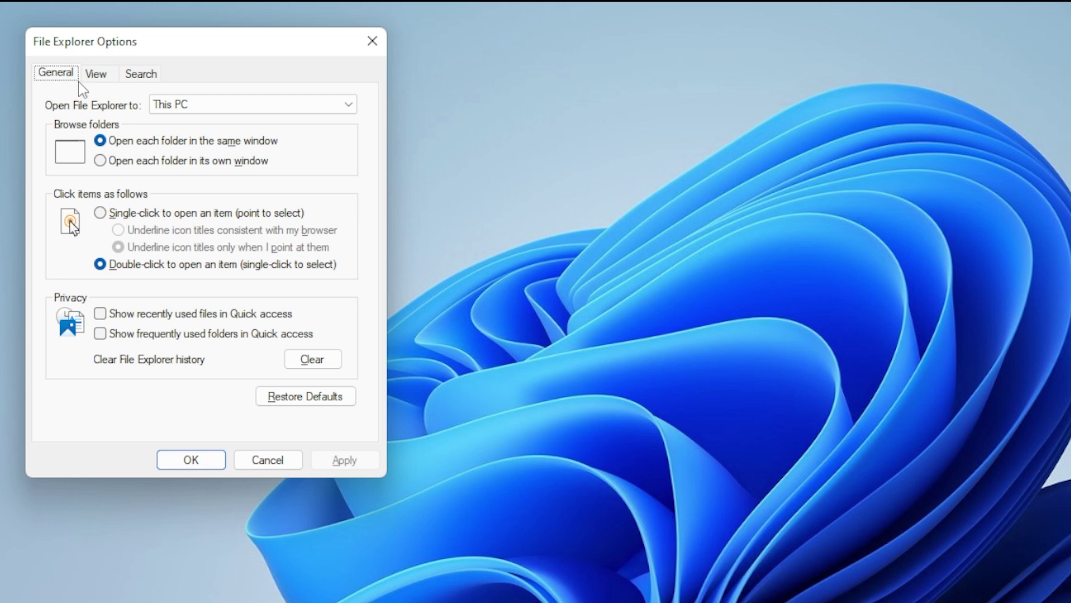
pyautogui.click(205, 108)
pyautogui.click(221, 121)
pyautogui.click(231, 107)
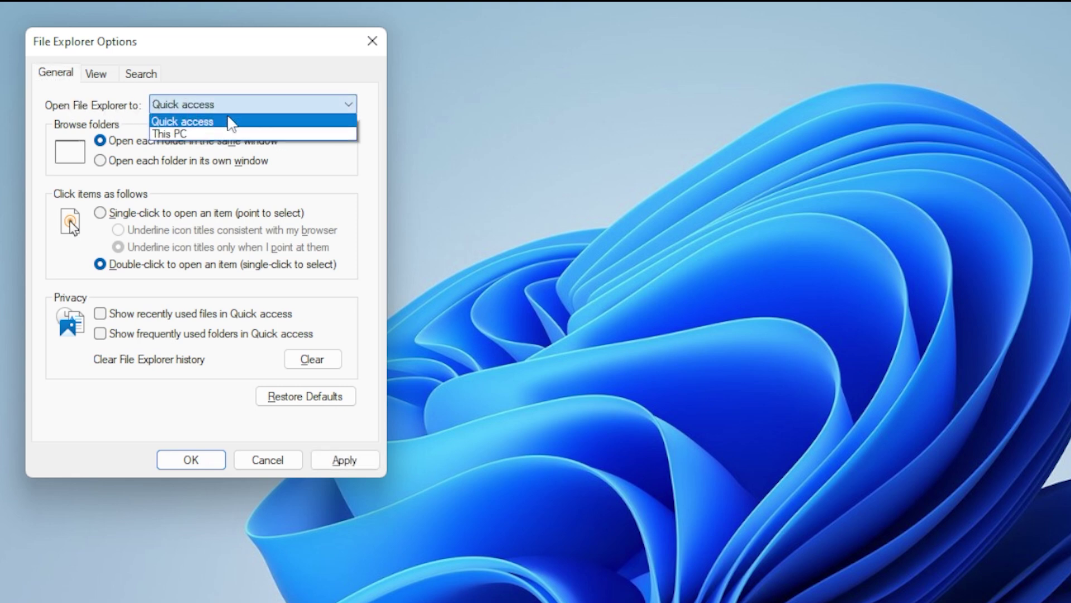
pyautogui.click(229, 134)
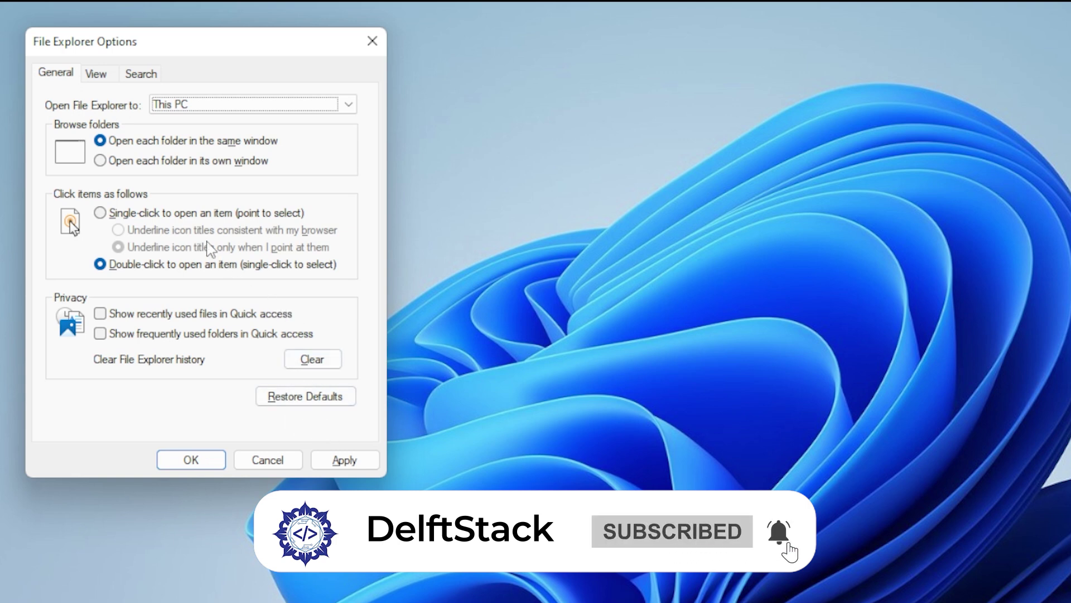
pyautogui.click(168, 314)
pyautogui.click(161, 315)
pyautogui.click(177, 334)
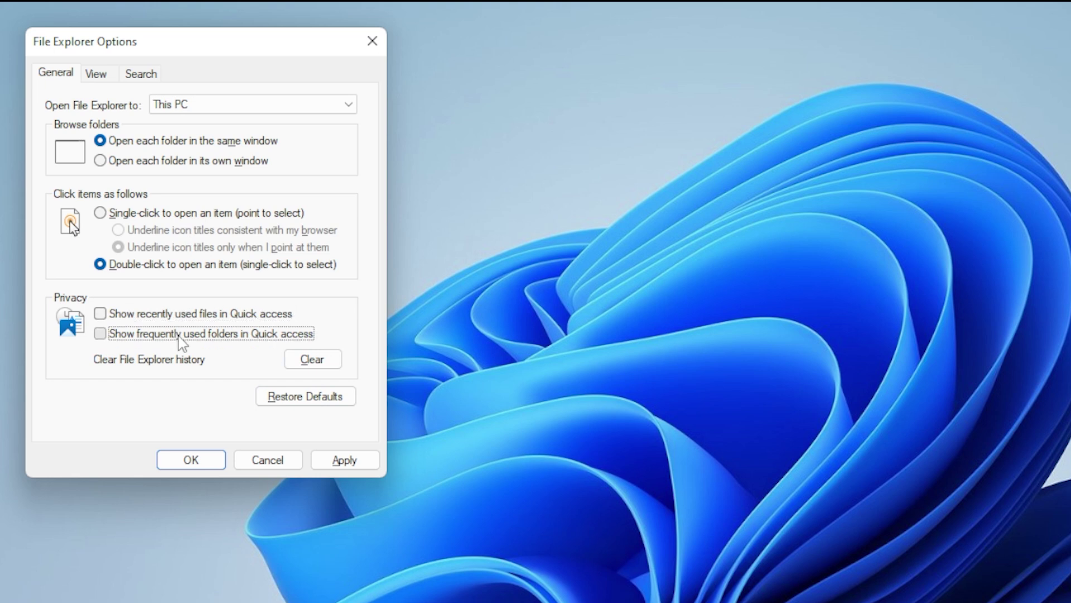
pyautogui.click(177, 334)
pyautogui.click(165, 313)
pyautogui.click(167, 314)
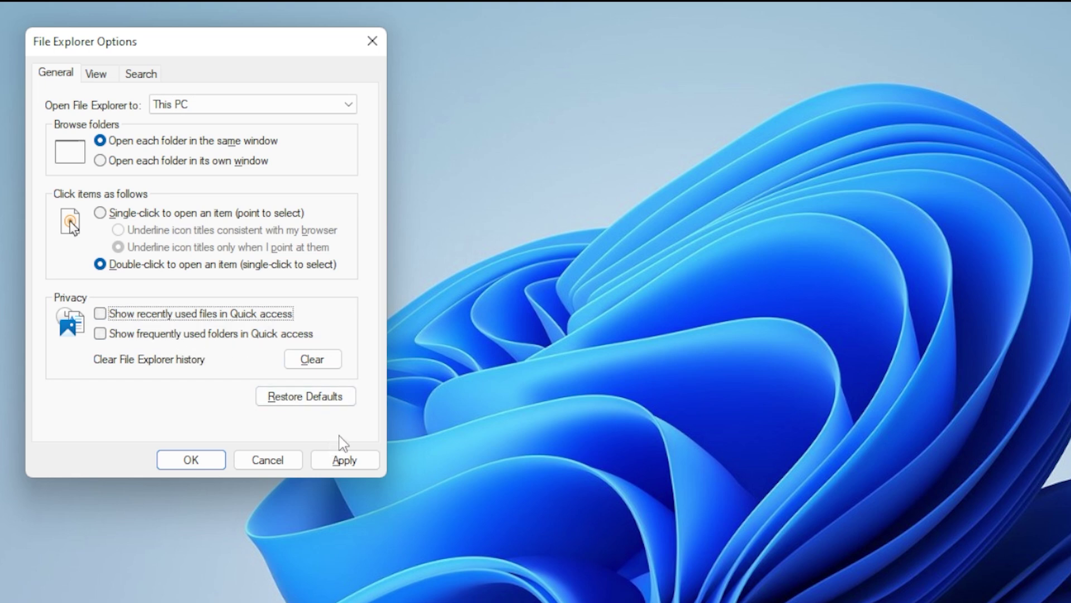
# - Cancel Folder Options, start Command Prompt as administrator, and run sfc /scannow
pyautogui.click(275, 463)
pyautogui.press('super')
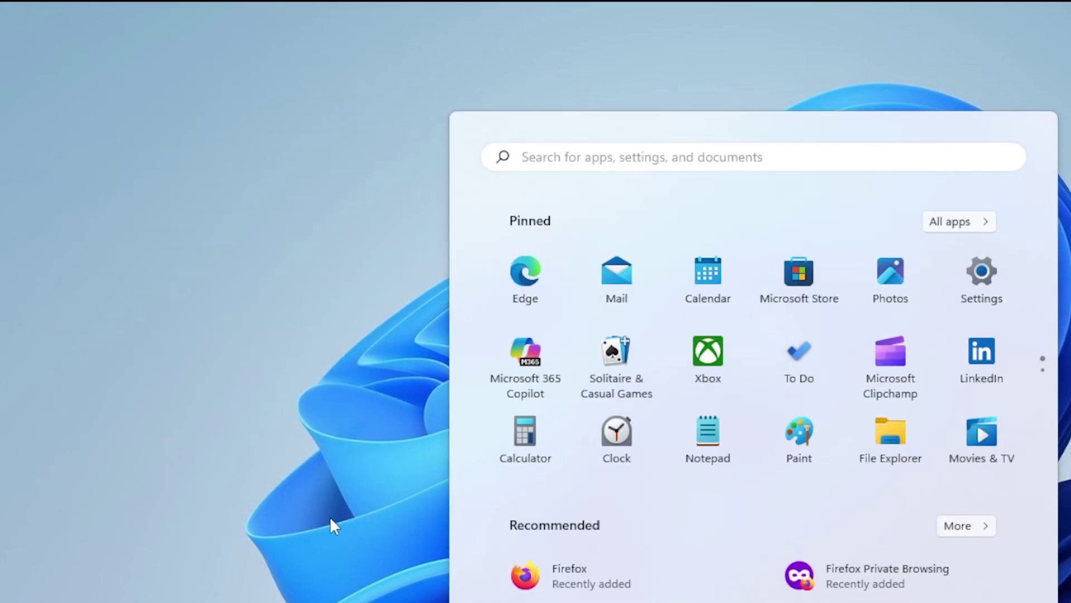
pyautogui.write('cmd')
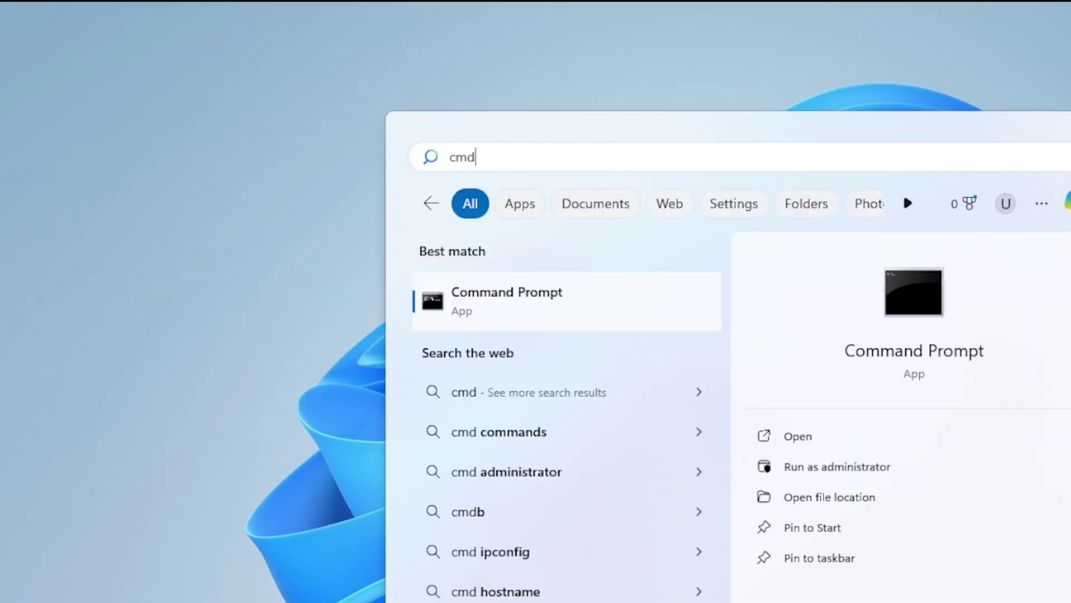
pyautogui.rightClick(586, 305)
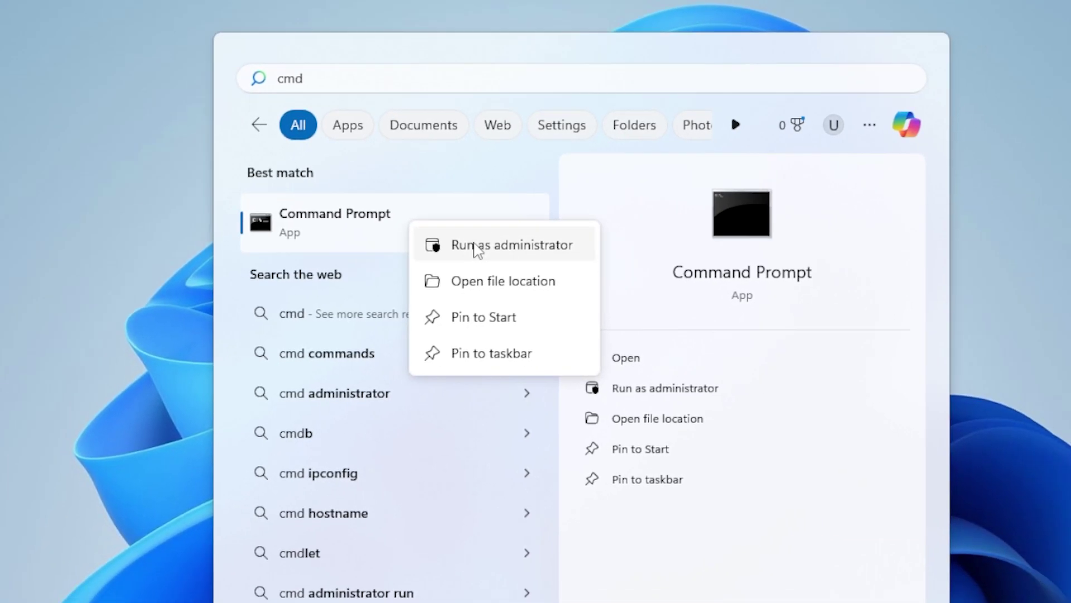
pyautogui.click(619, 318)
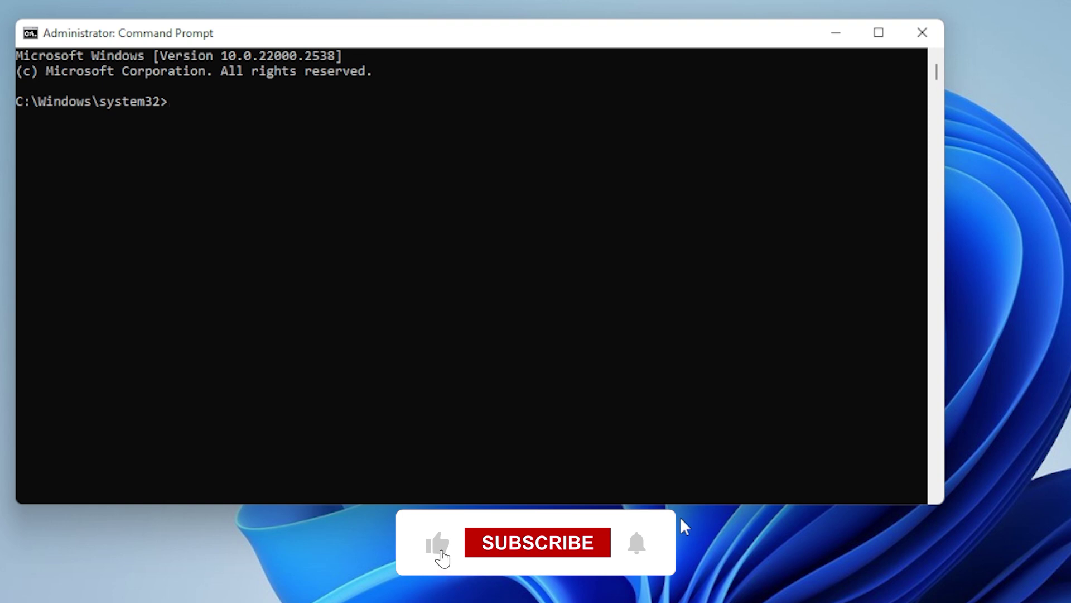
pyautogui.write('sfc /scan')
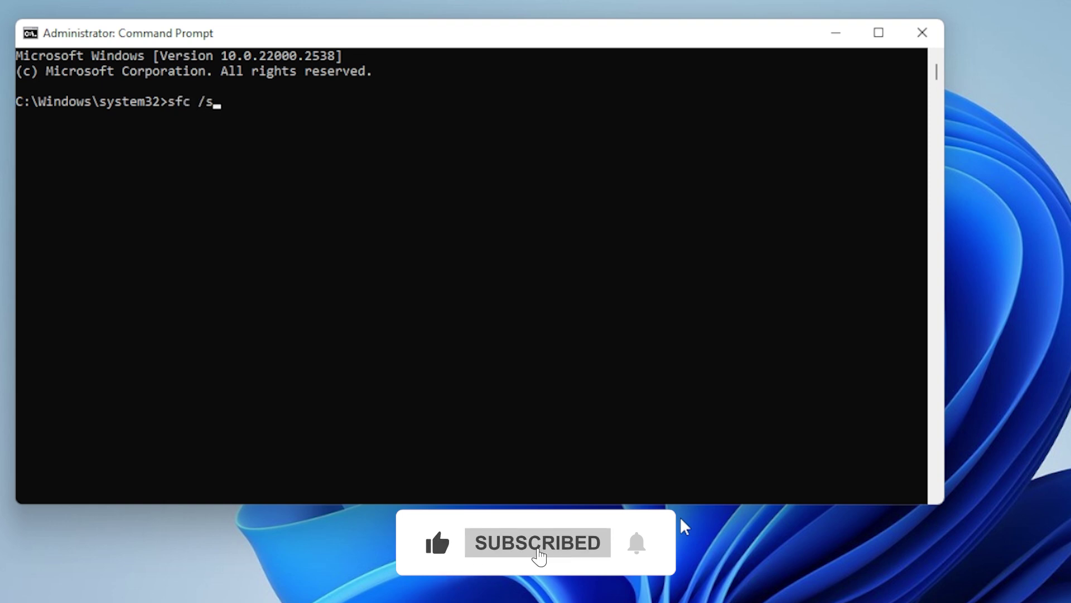
pyautogui.write('now')
pyautogui.press('Return')
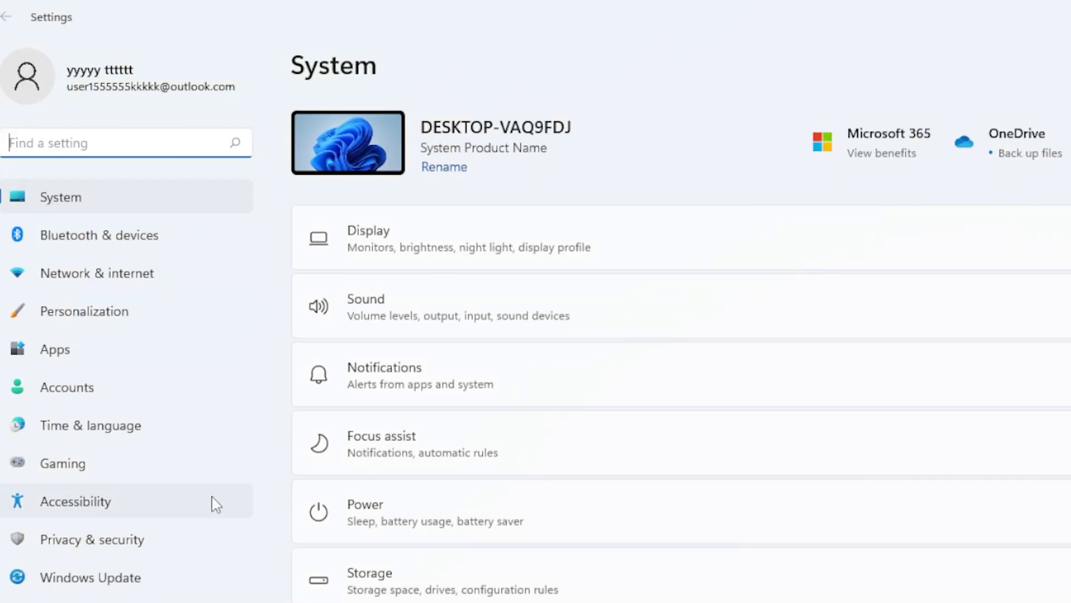
# - Switch Settings to the Windows Update page to check the failed updates
pyautogui.click(139, 533)
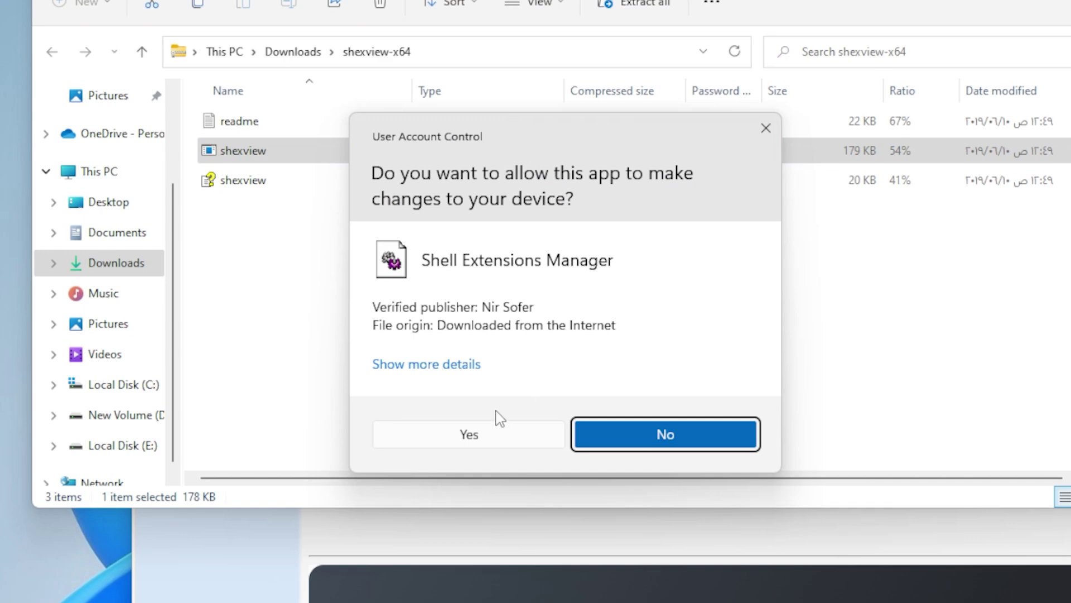
# - Allow ShellExView to run, maximise its window, and widen the Company column to show full names
pyautogui.click(502, 433)
pyautogui.moveTo(79, 2); pyautogui.dragTo(488, 127)
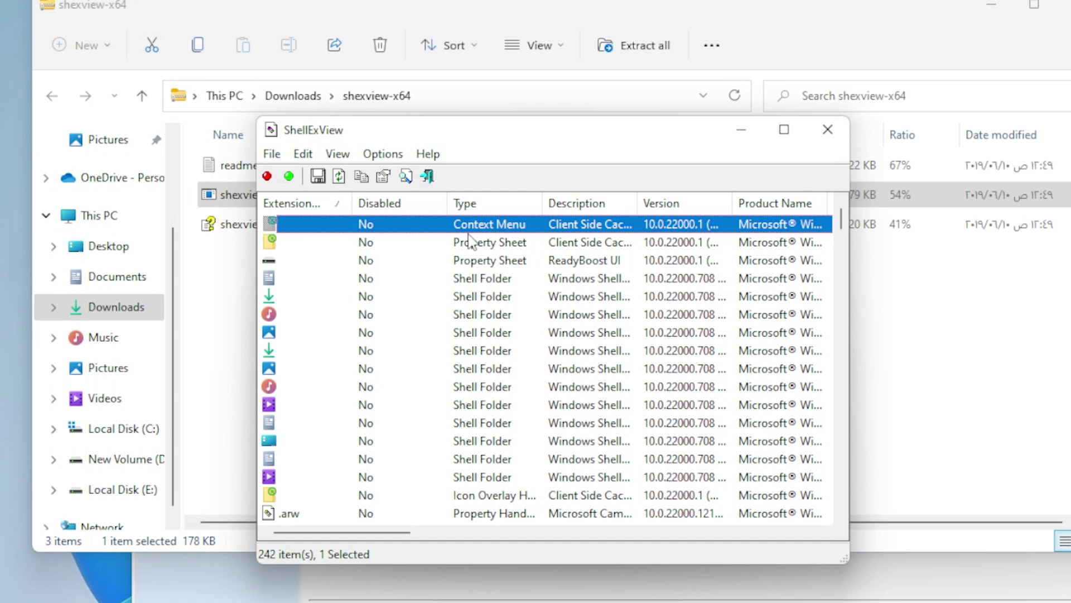
pyautogui.doubleClick(413, 130)
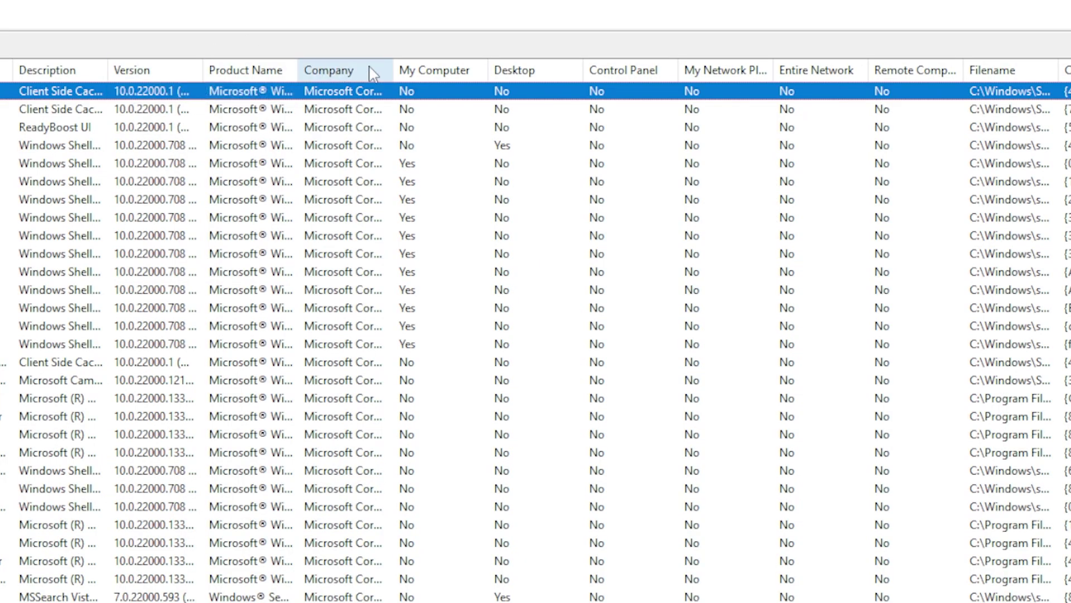
pyautogui.moveTo(394, 68); pyautogui.dragTo(530, 83)
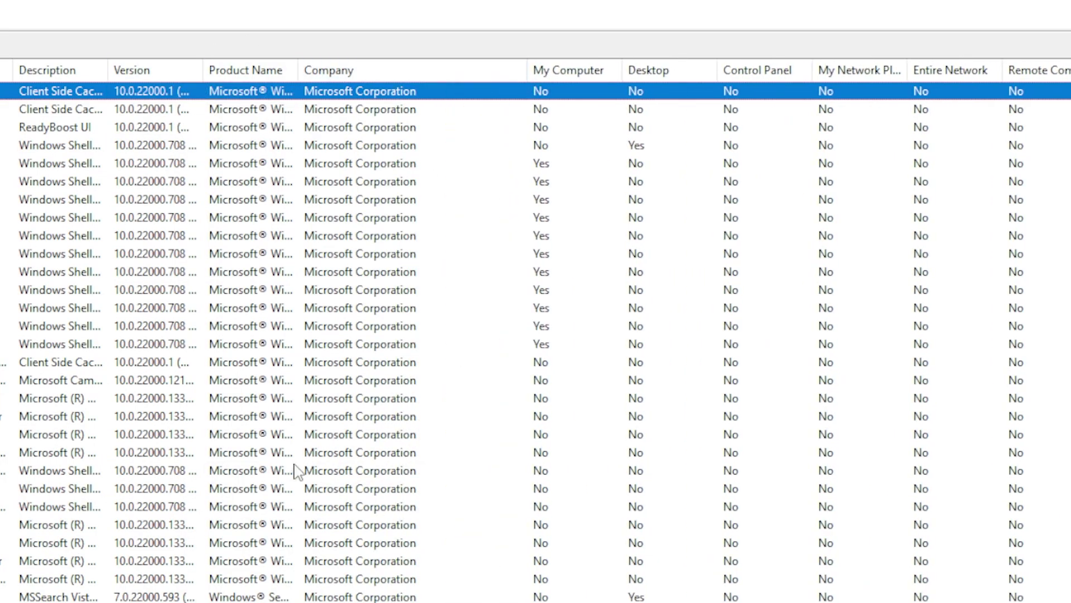
pyautogui.scroll(-10, 294, 474)
pyautogui.hscroll(-3, 334, 502)
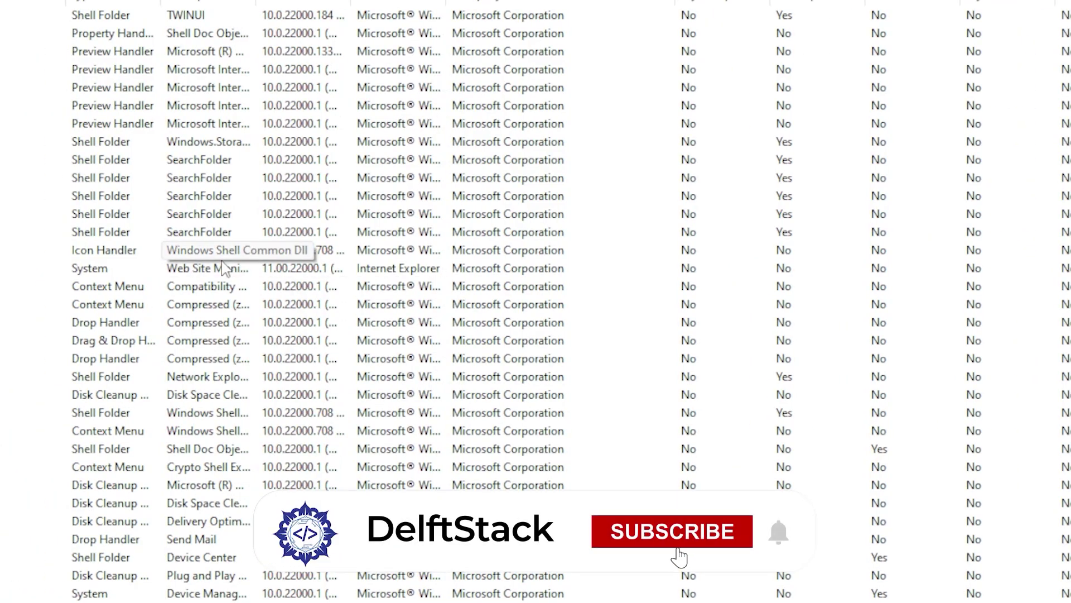
# - Select the compressed folder Drop Handler and a Media Foundation property handler, checking their actions
pyautogui.click(206, 322)
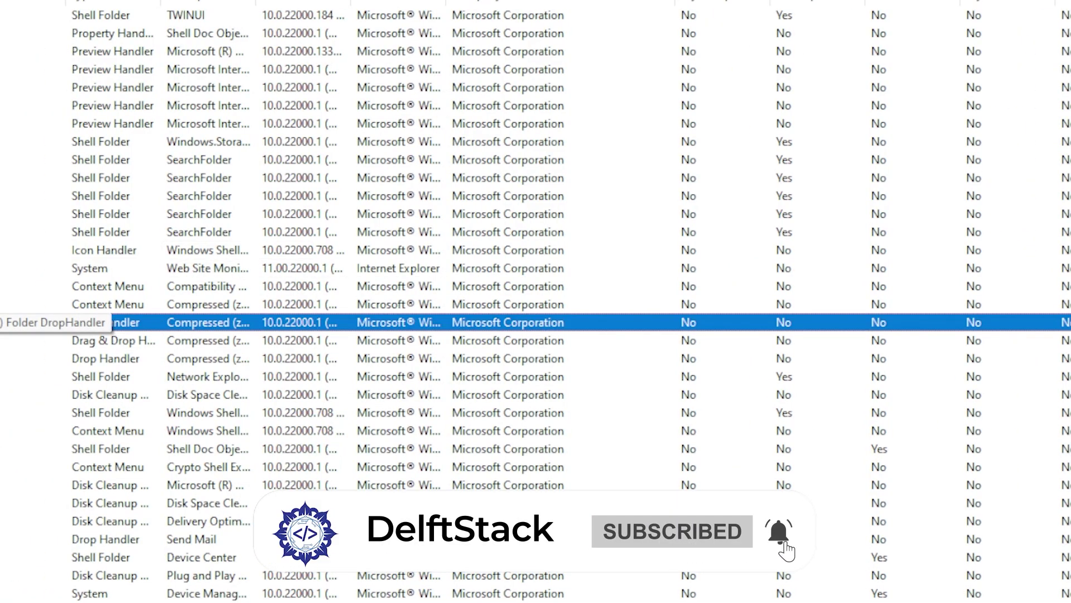
pyautogui.rightClick(191, 324)
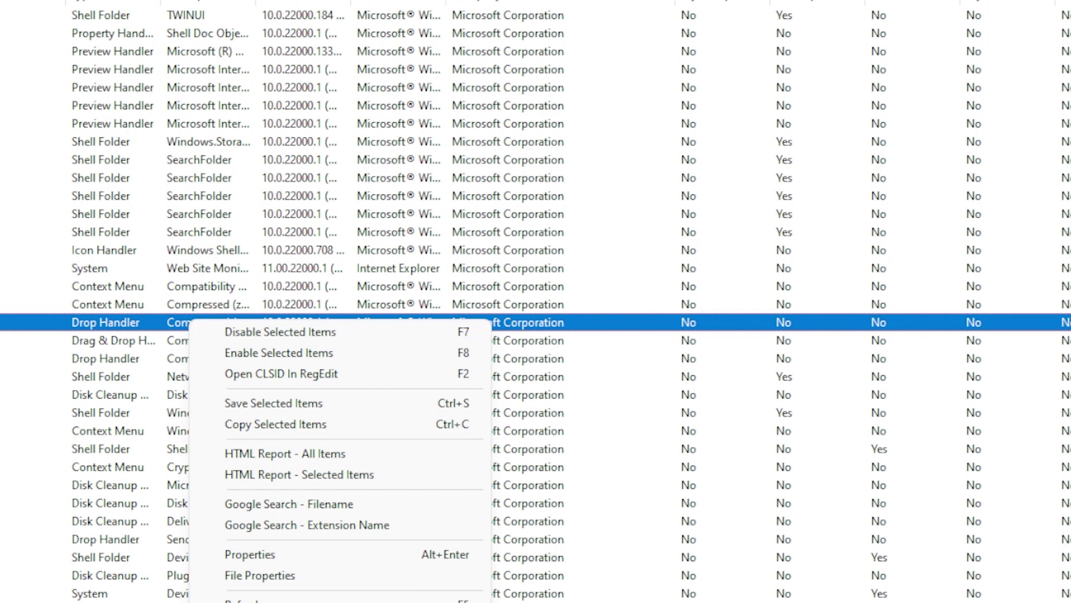
pyautogui.click(84, 395)
pyautogui.scroll(-16, 1, 401)
pyautogui.rightClick(2, 398)
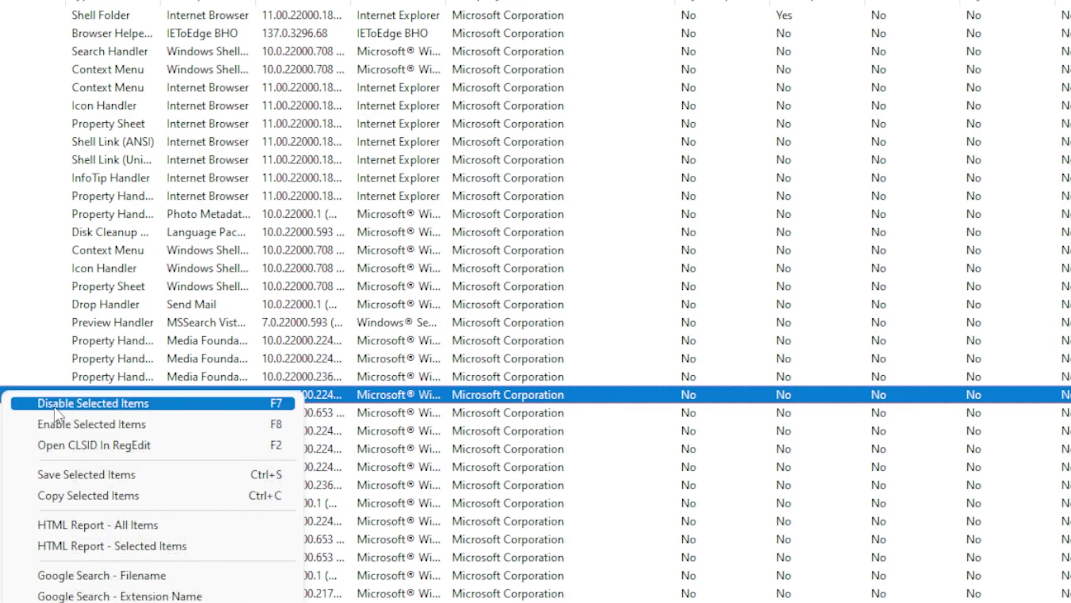
pyautogui.click(603, 379)
pyautogui.click(603, 377)
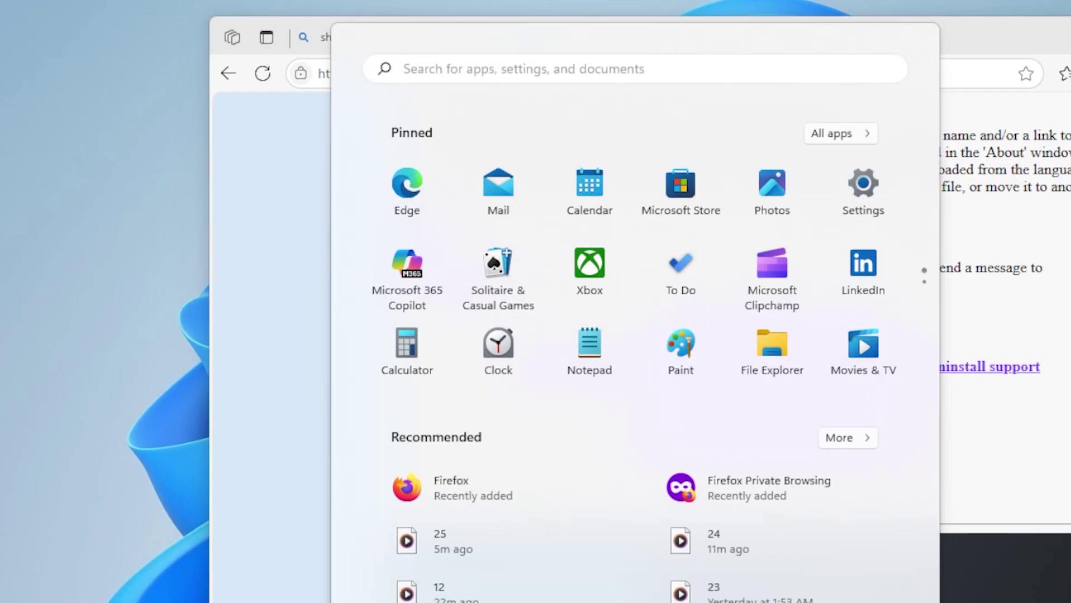
pyautogui.write('res')
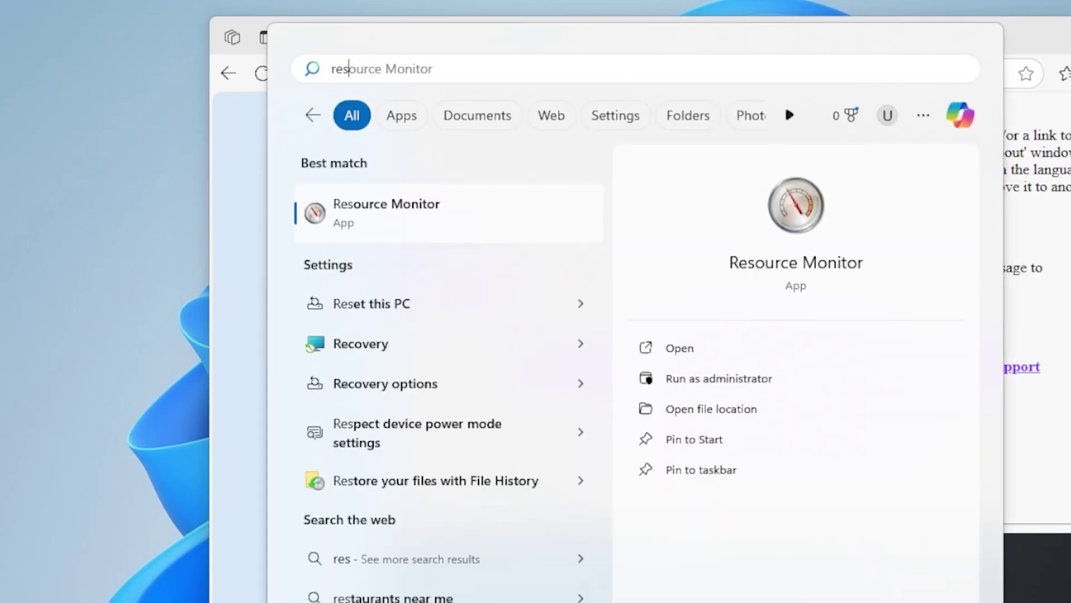
pyautogui.write('tore')
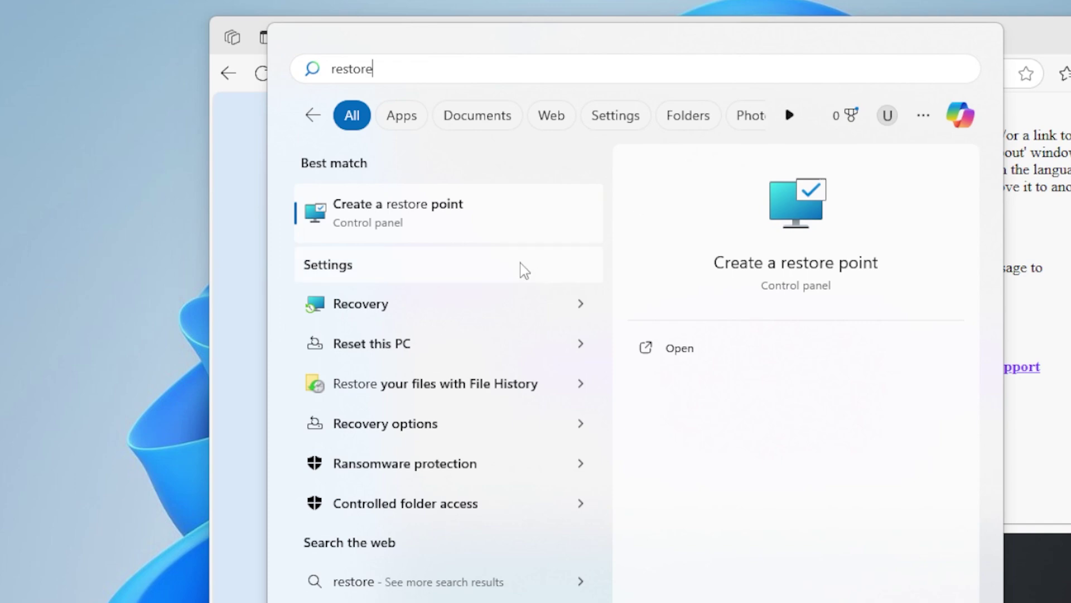
pyautogui.press('Return')
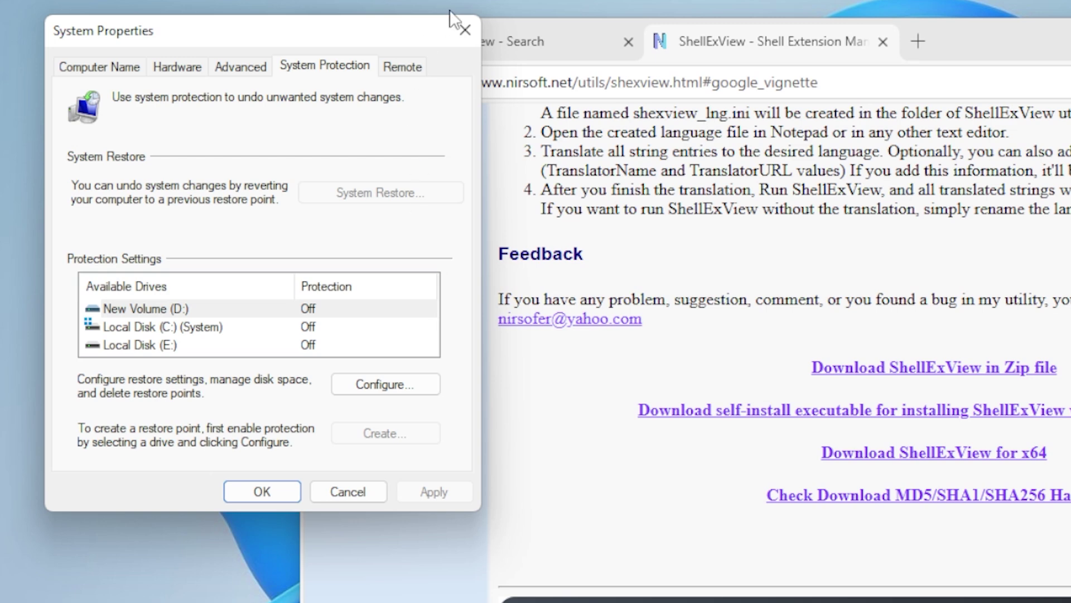
pyautogui.click(466, 30)
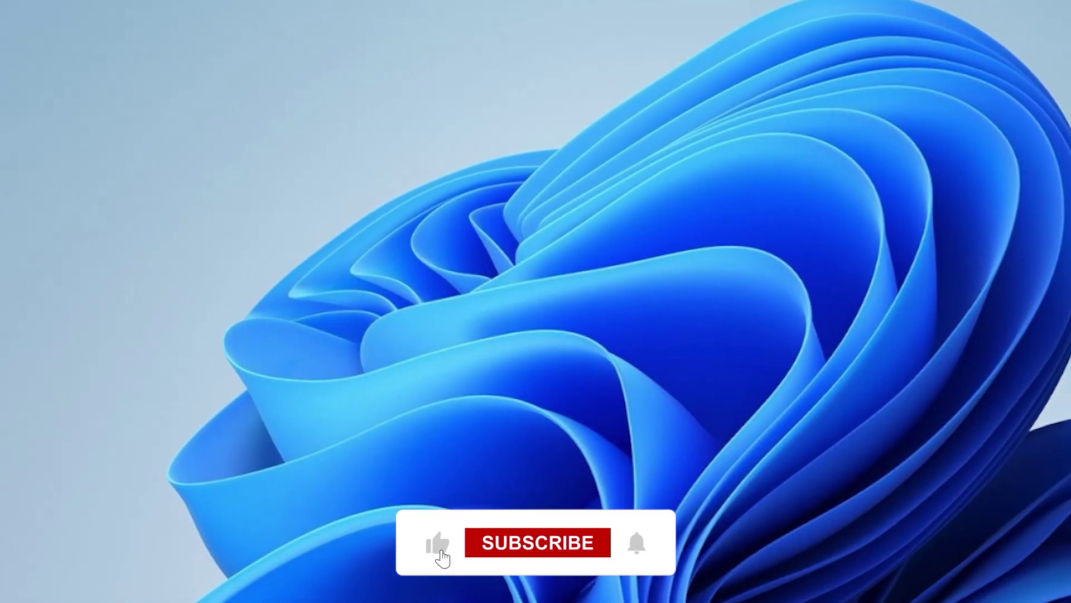
# - Launch Command Prompt as administrator from Start search and accept the UAC prompt
pyautogui.press('super')
pyautogui.write('cmd')
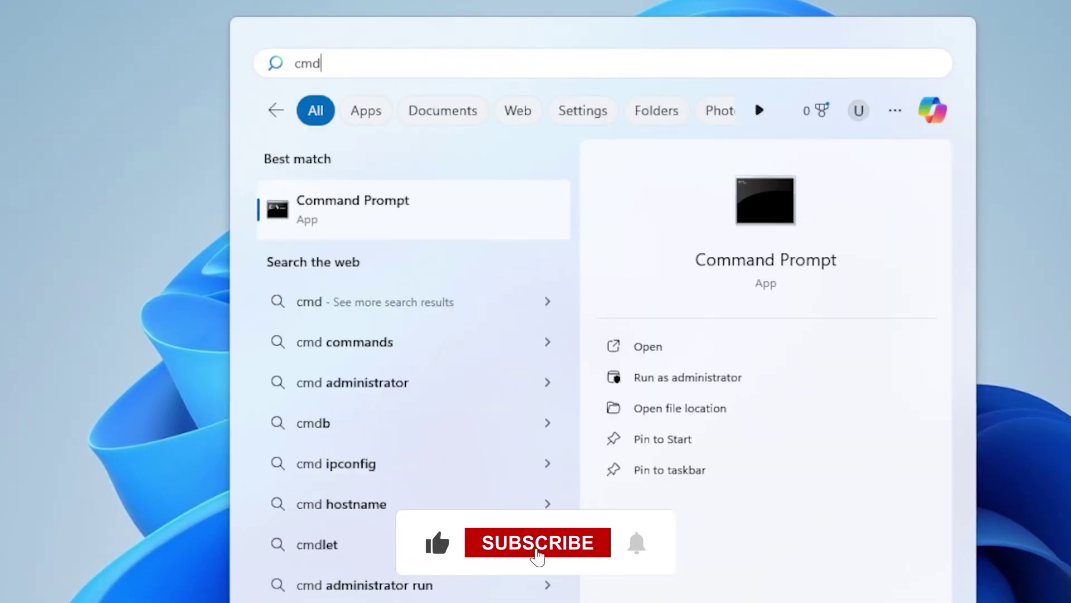
pyautogui.rightClick(425, 214)
pyautogui.click(471, 237)
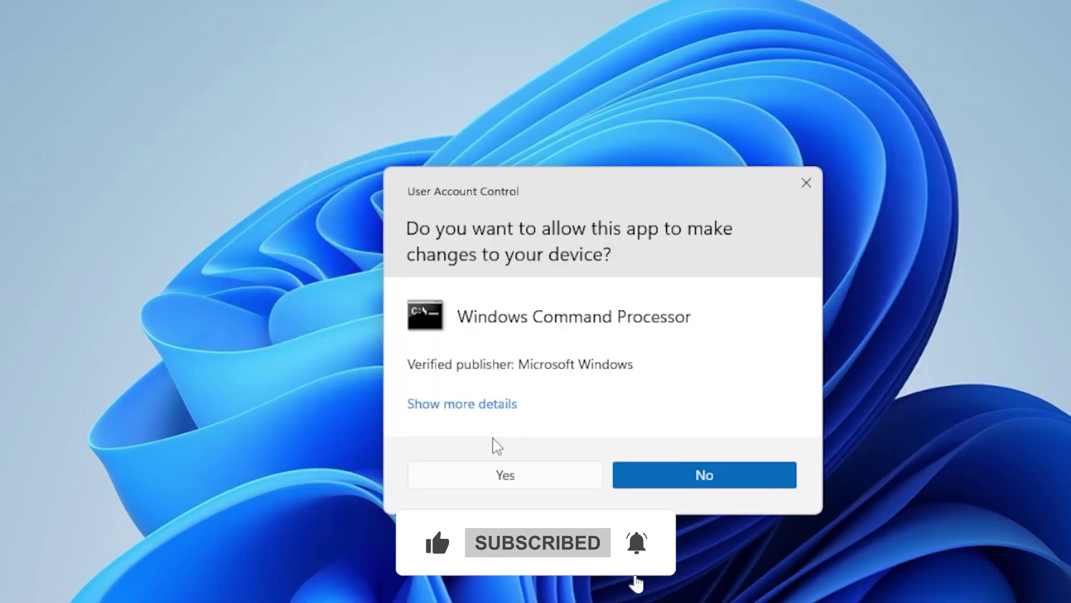
pyautogui.click(504, 471)
# - Run DISM /online /cleanup-image /checkhealth, then start typing a dism /online /cleanup-image command
pyautogui.write('DISM')
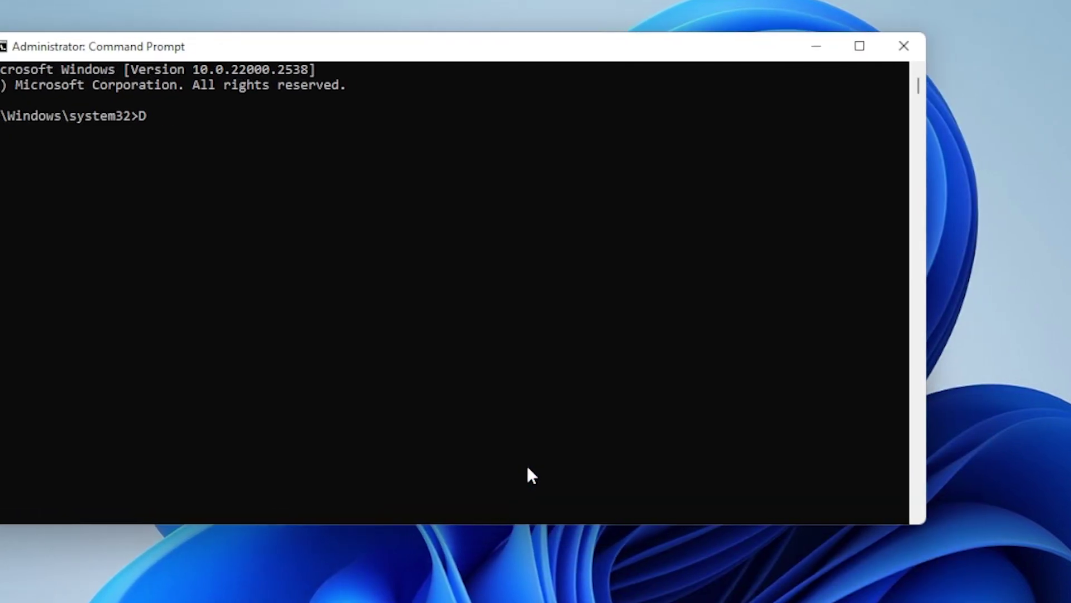
pyautogui.write(' /')
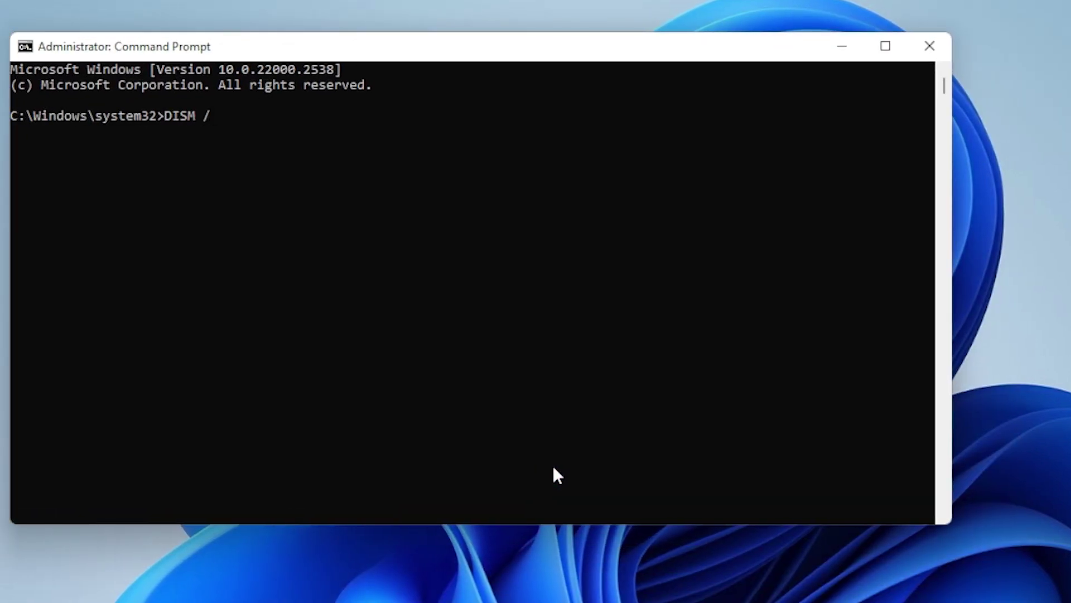
pyautogui.write('online /clea')
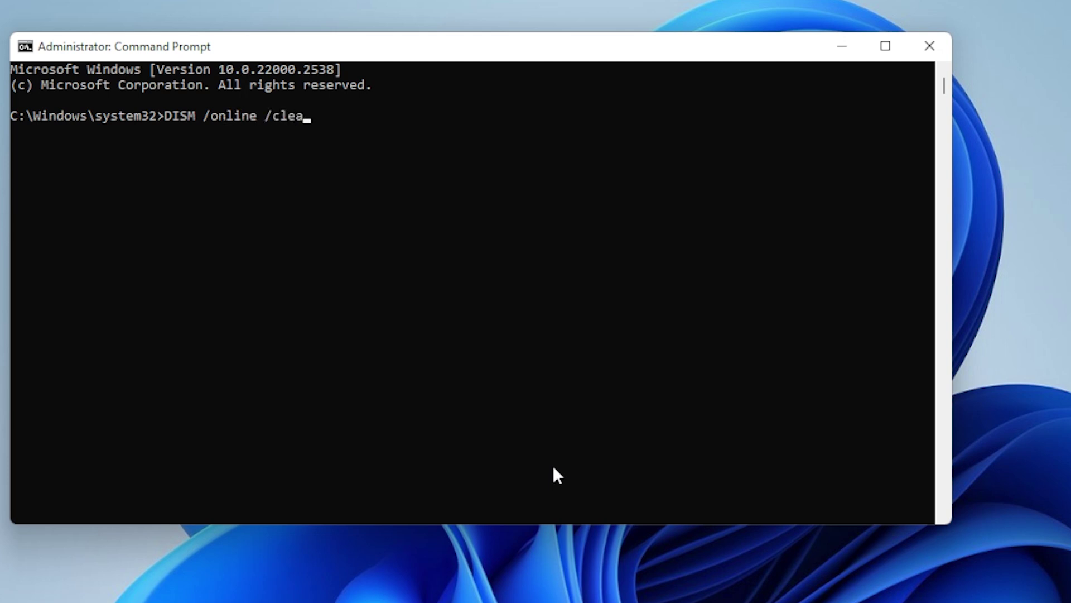
pyautogui.write('nup-image /re')
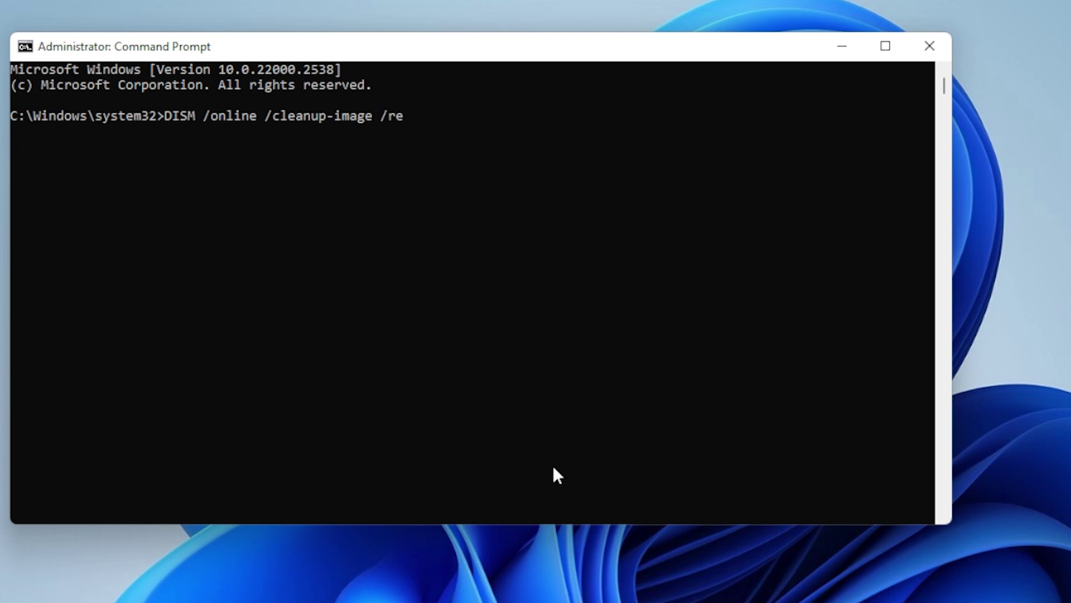
pyautogui.press('BackSpace')
pyautogui.press('BackSpace')
pyautogui.write('checkhealth')
pyautogui.press('Return')
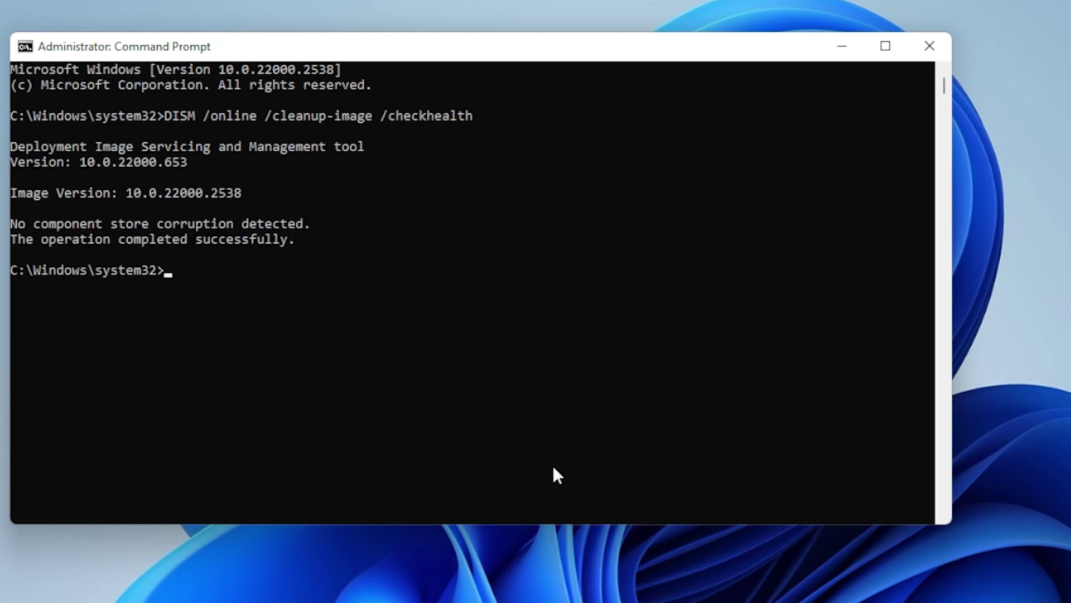
pyautogui.write('dism /online /')
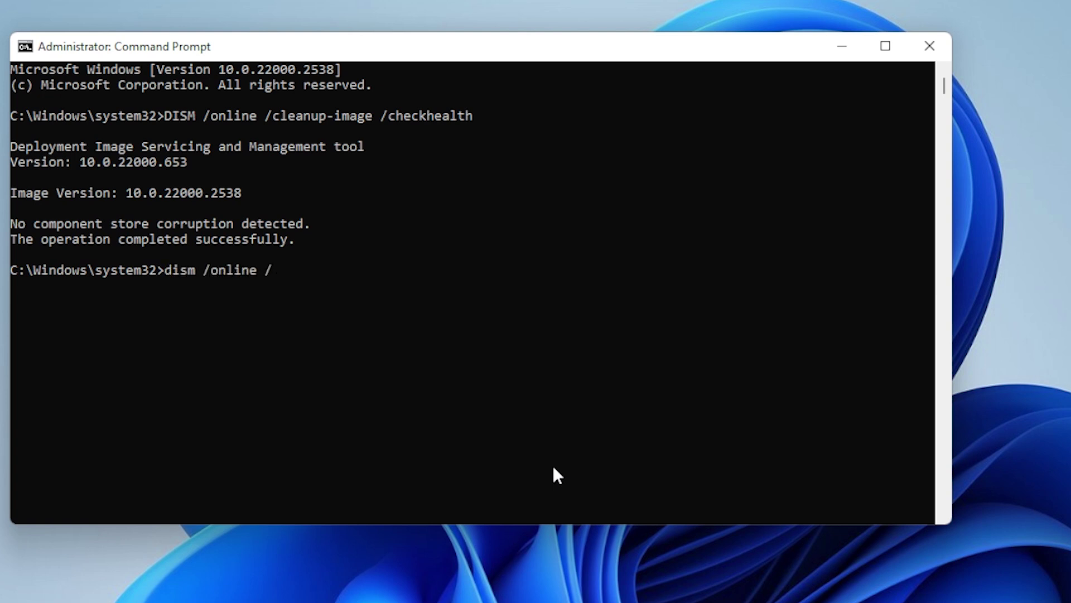
pyautogui.write('cleanup-ima')
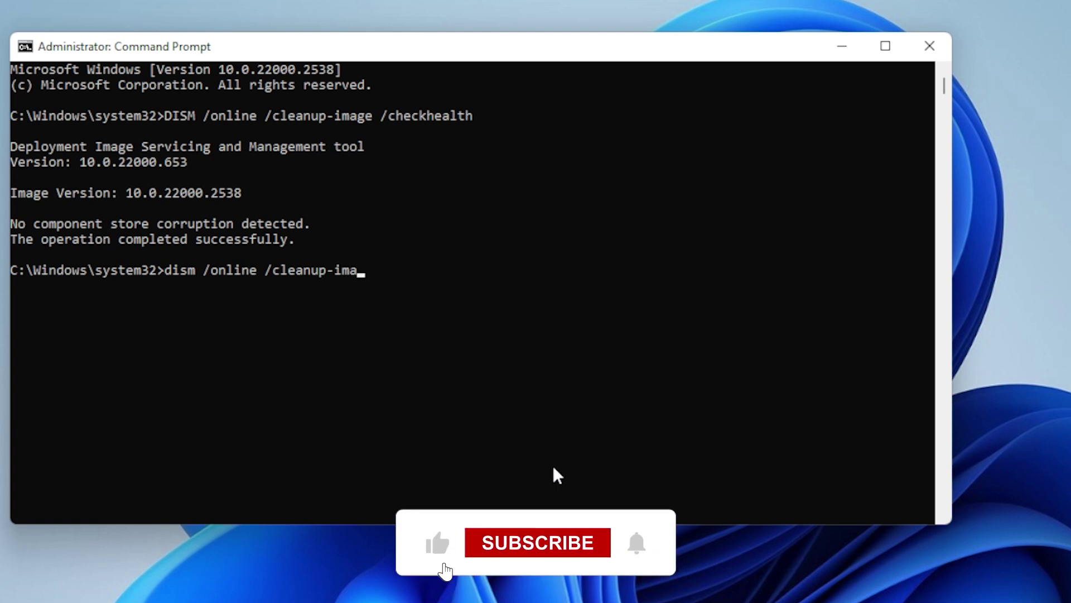
pyautogui.write('ge /scann')
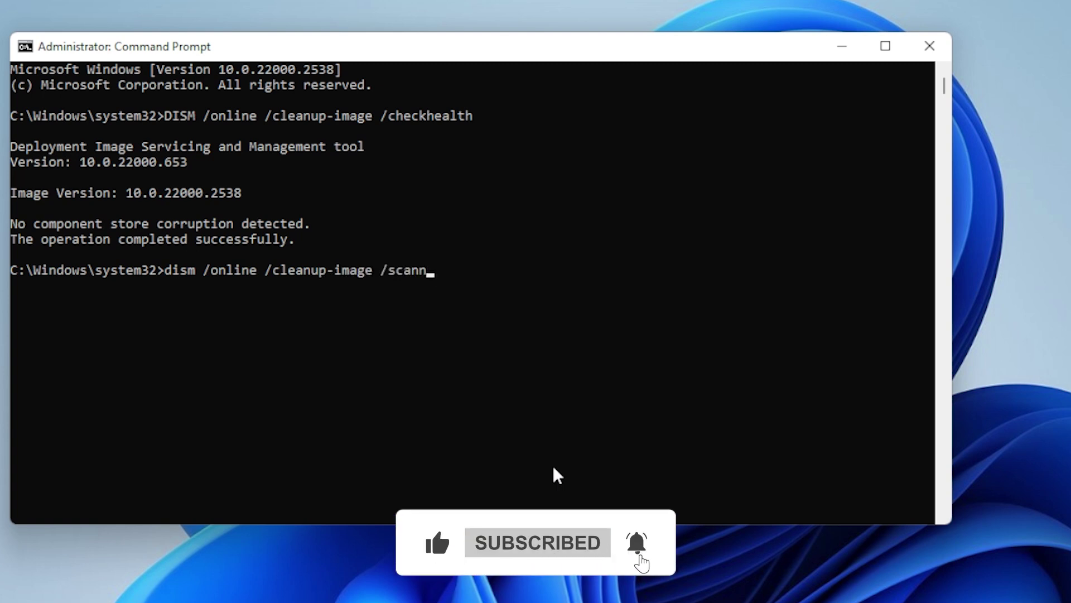
pyautogui.press('BackSpace')
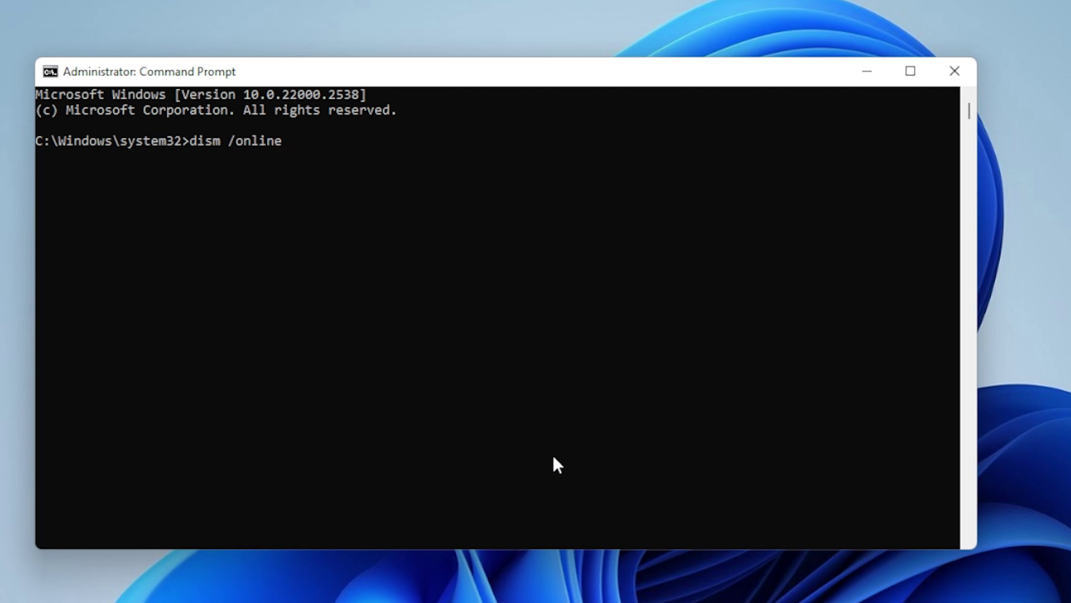
# - Finish and run dism /online /cleanup-image /restorehealth
pyautogui.write('/online /cleanup-image')
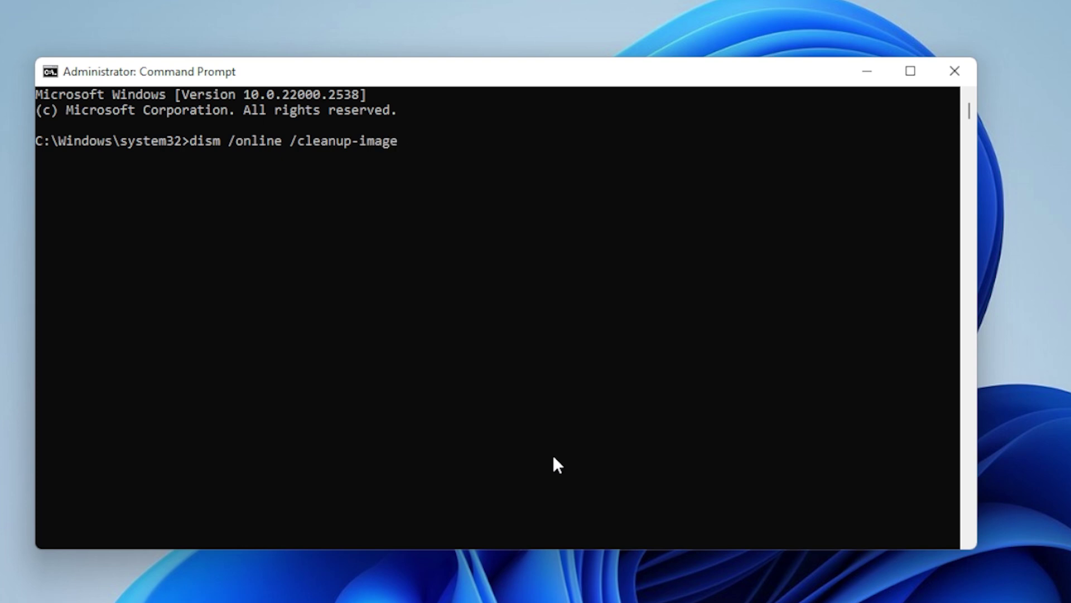
pyautogui.write(' /restorehealth')
pyautogui.press('Return')
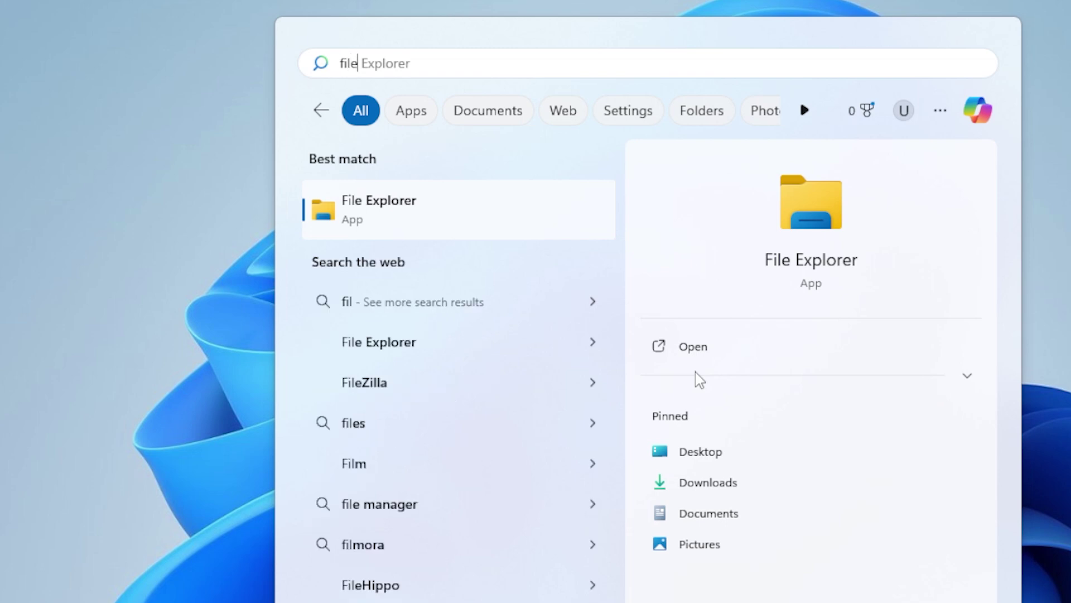
# - Open File Explorer Options via 'file op' search and leave 'Always show icons, never thumbnails' ticked
pyautogui.write(' op')
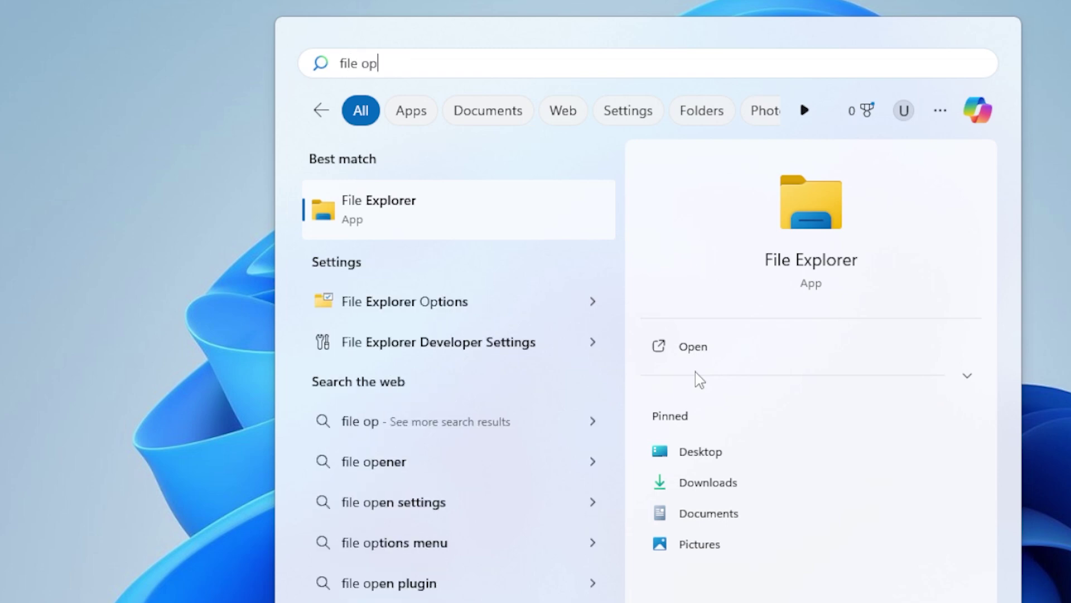
pyautogui.click(526, 315)
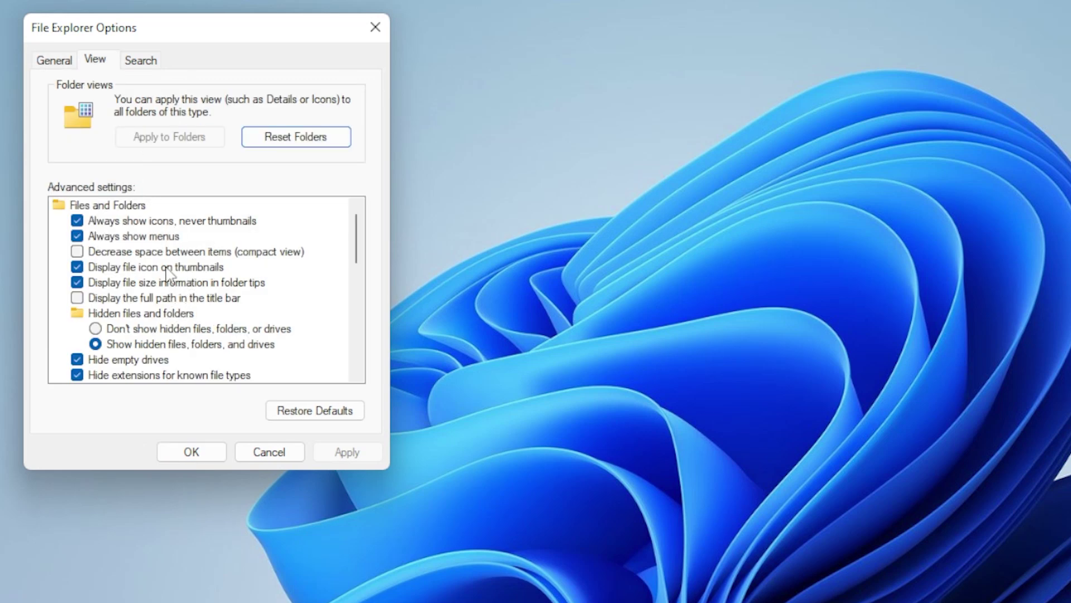
pyautogui.click(136, 226)
pyautogui.click(137, 226)
pyautogui.click(136, 222)
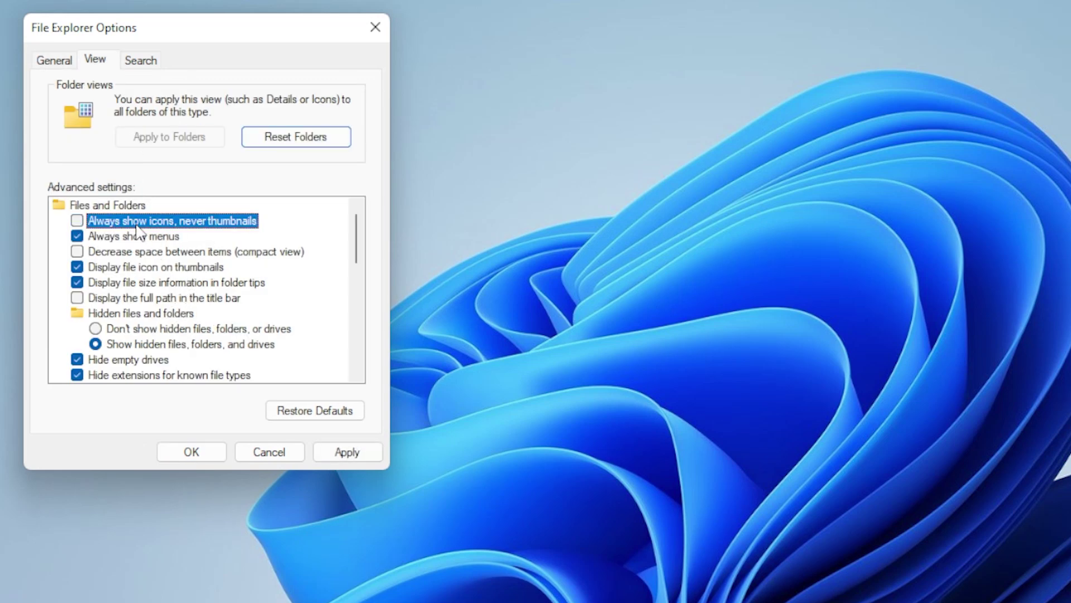
pyautogui.click(137, 222)
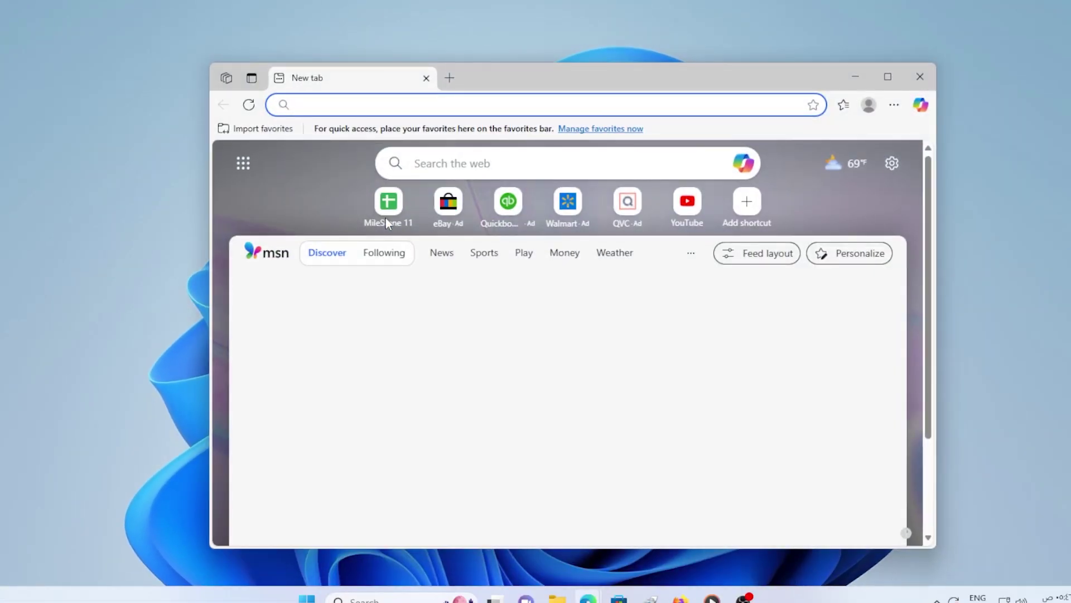
# - Search Edge for 'windows 11 iso' and open Microsoft's Download Windows 11 page
pyautogui.write('windows 11 iso')
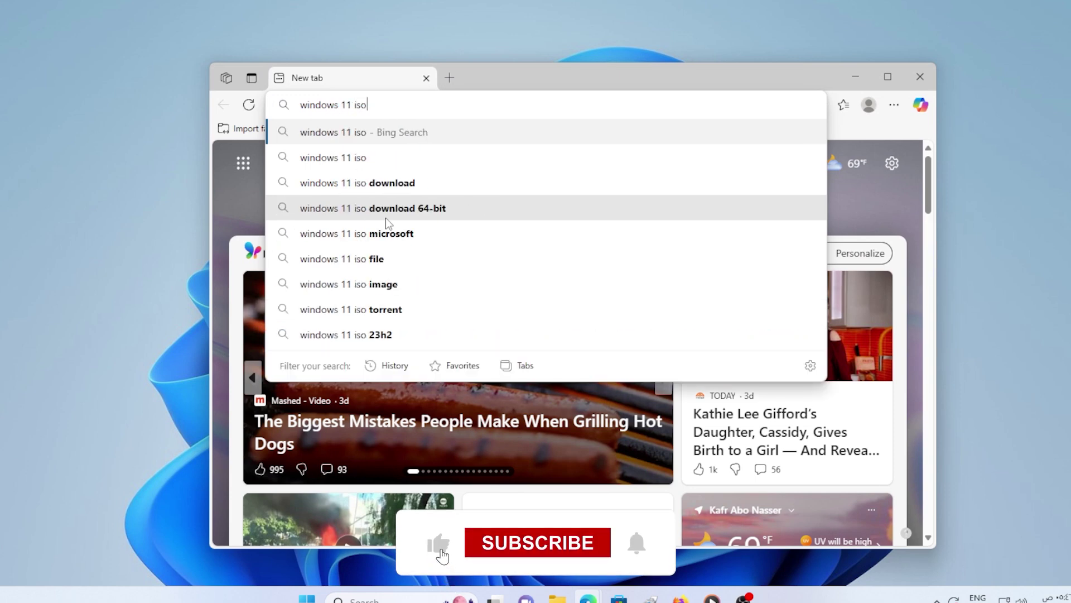
pyautogui.press('Return')
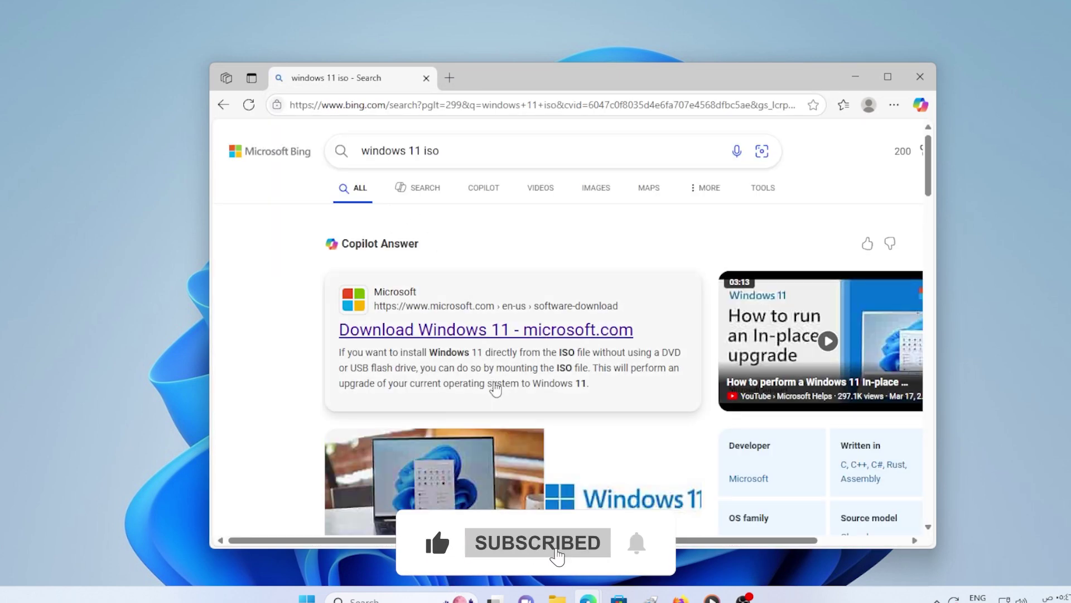
pyautogui.scroll(-9, 552, 301)
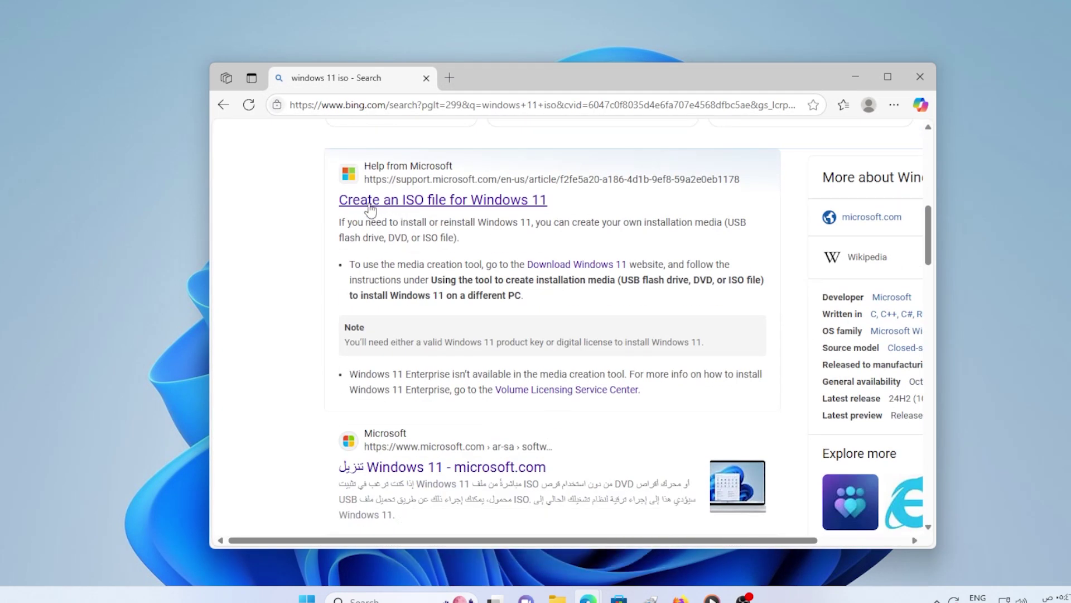
pyautogui.scroll(-4, 513, 229)
pyautogui.scroll(12, 491, 251)
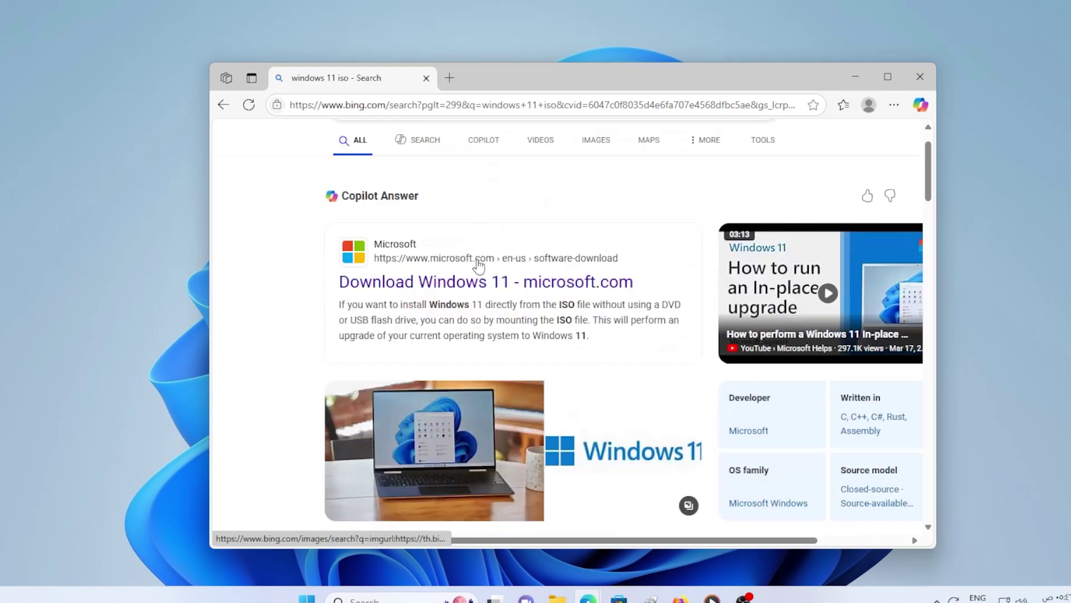
pyautogui.click(454, 331)
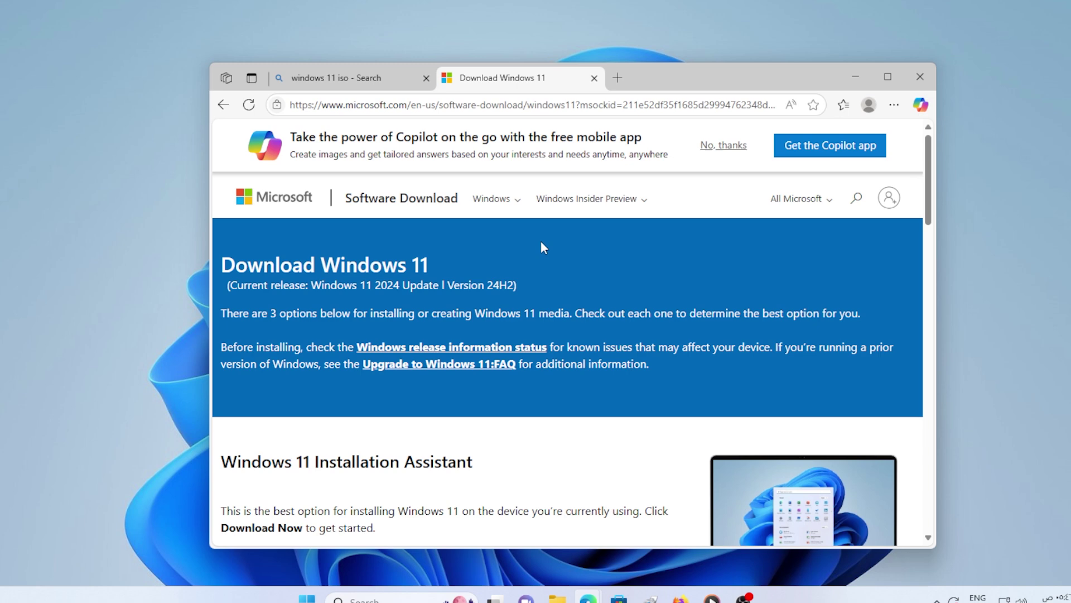
pyautogui.click(920, 76)
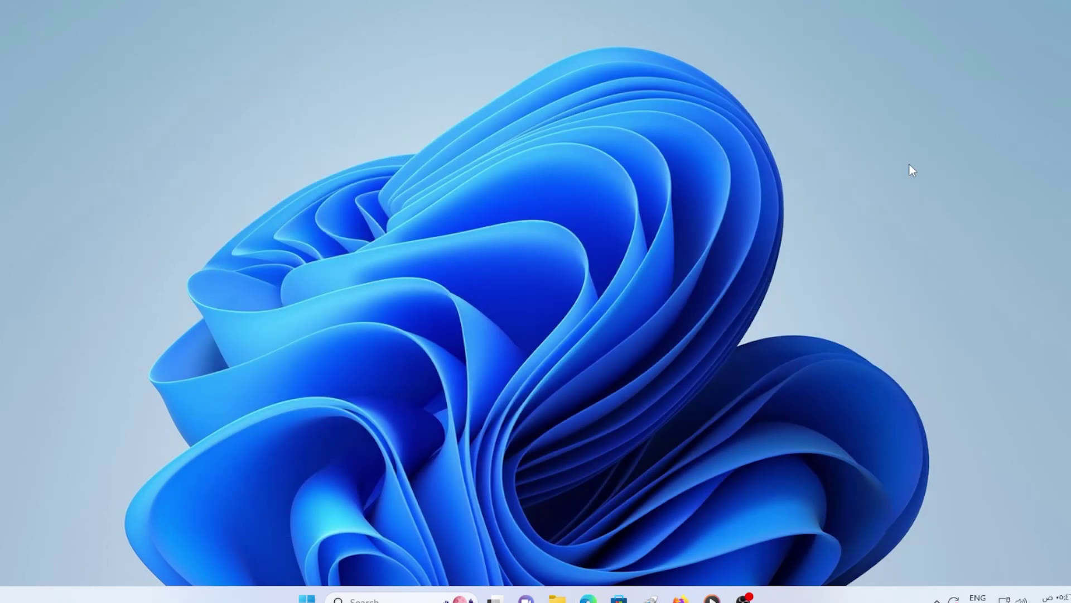